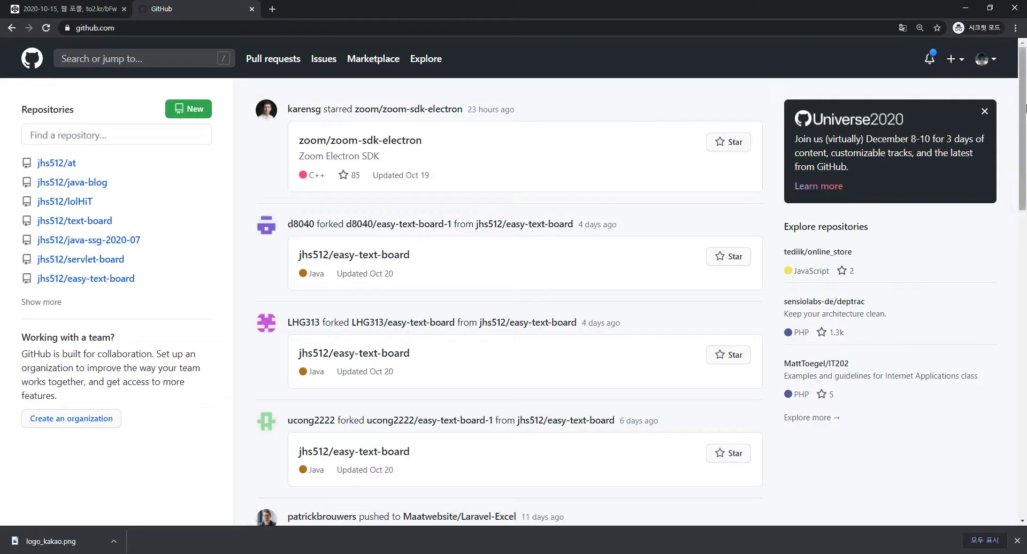
# Open the account dropdown from the avatar on the GitHub dashboard.
pyautogui.click(993, 58)
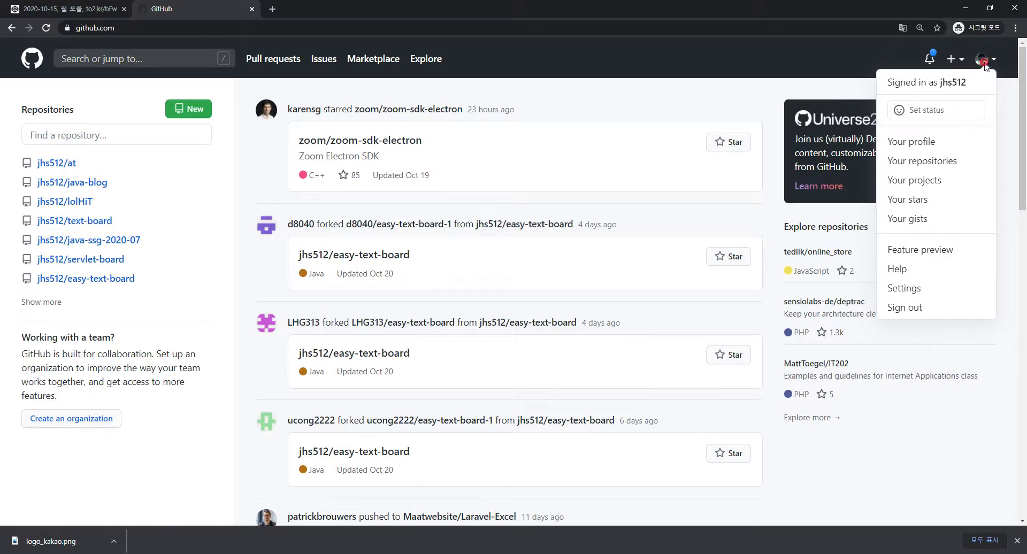
# Go to personal Settings and scroll through the Public profile page.
pyautogui.click(919, 292)
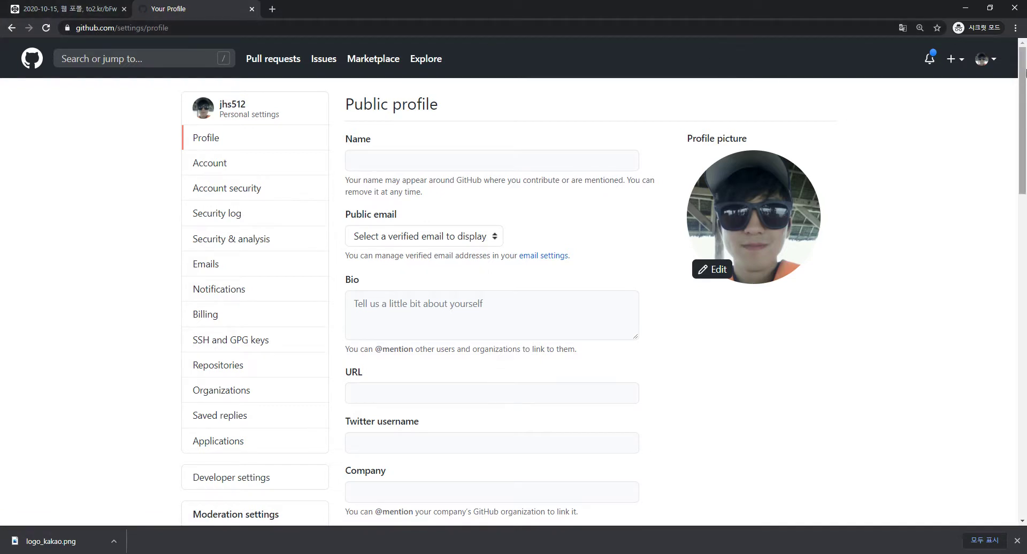
pyautogui.click(991, 64)
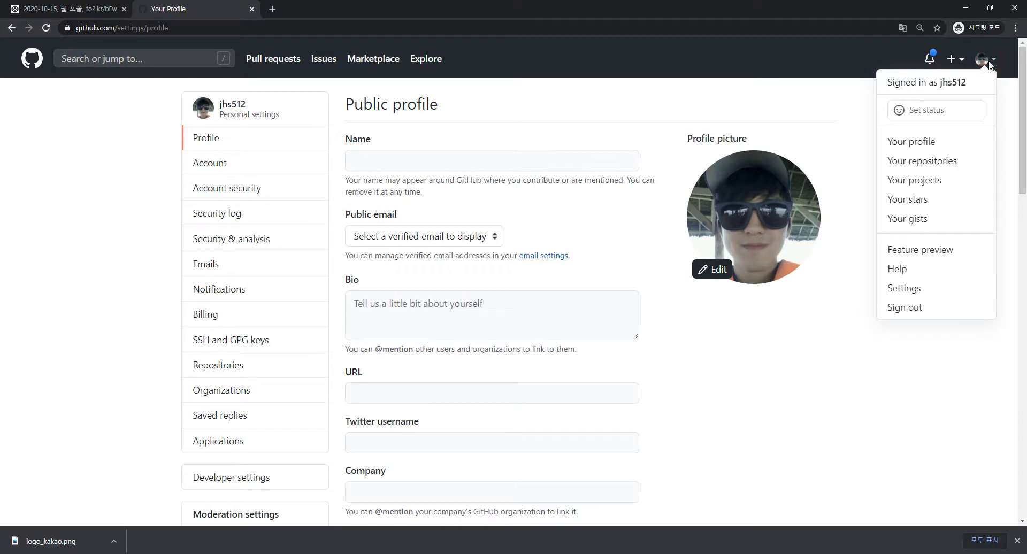
pyautogui.click(598, 114)
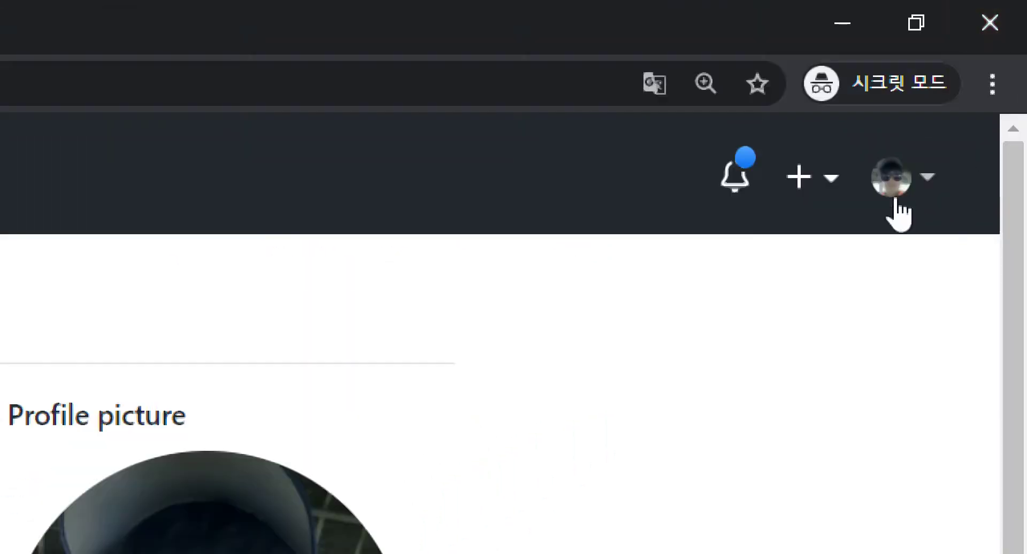
pyautogui.click(892, 190)
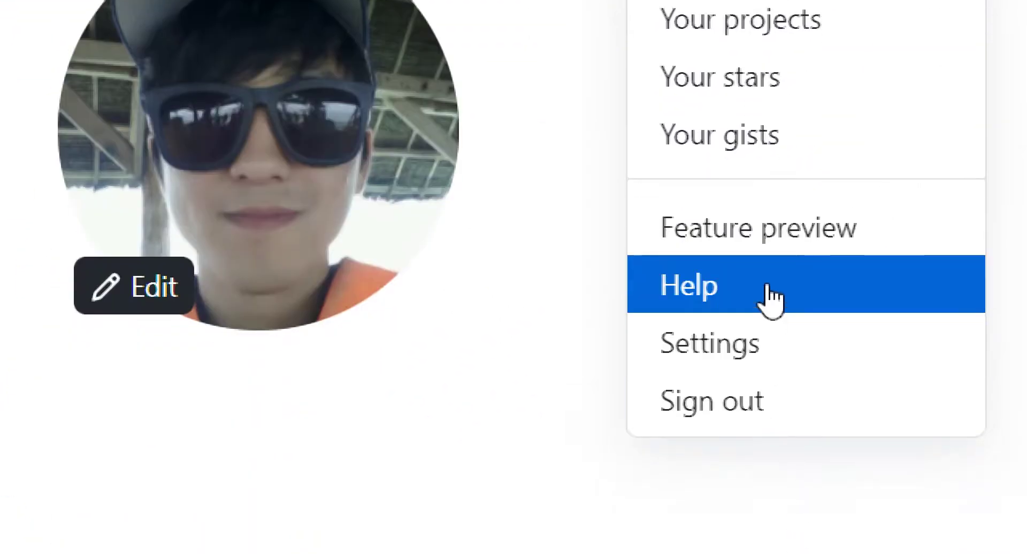
pyautogui.click(773, 532)
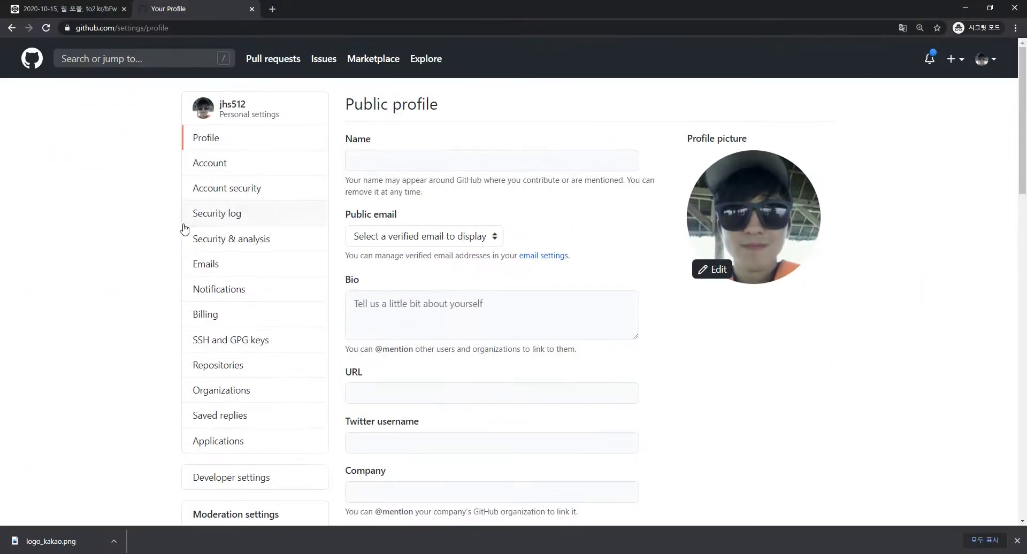
pyautogui.scroll(-7, 217, 209)
pyautogui.scroll(5, 218, 217)
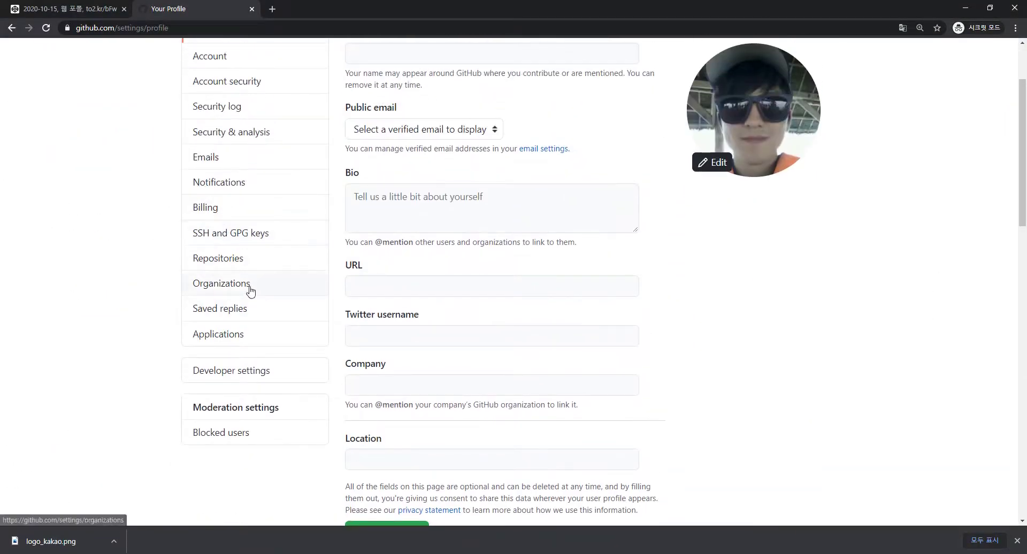
pyautogui.scroll(2, 238, 268)
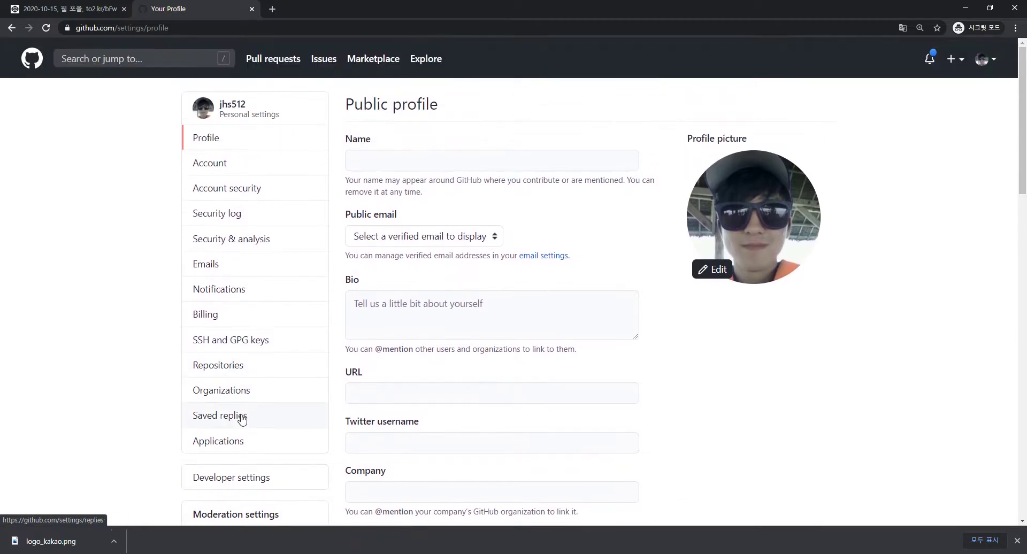
pyautogui.scroll(-1, 234, 395)
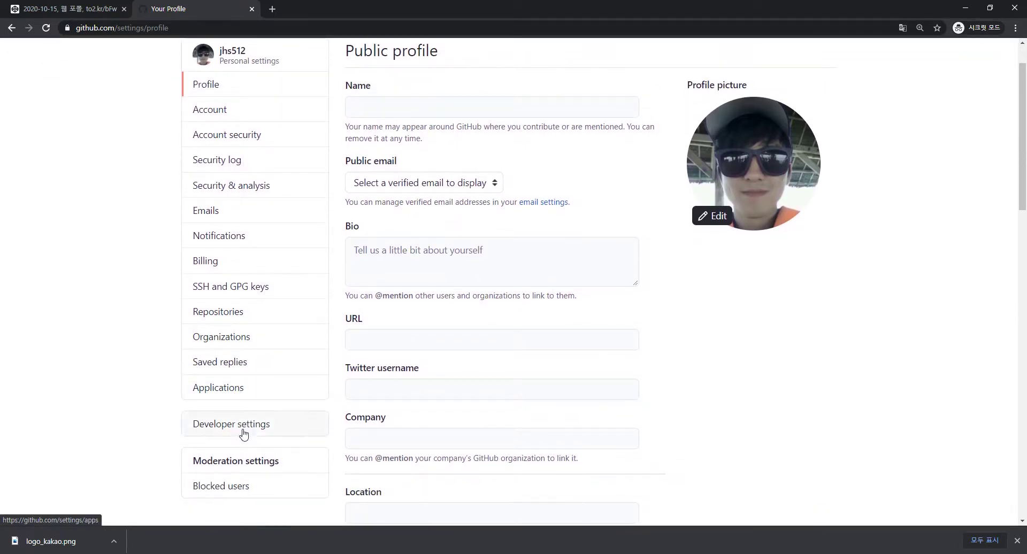
# In Repositories settings, set the default branch name to master and update it.
pyautogui.click(237, 317)
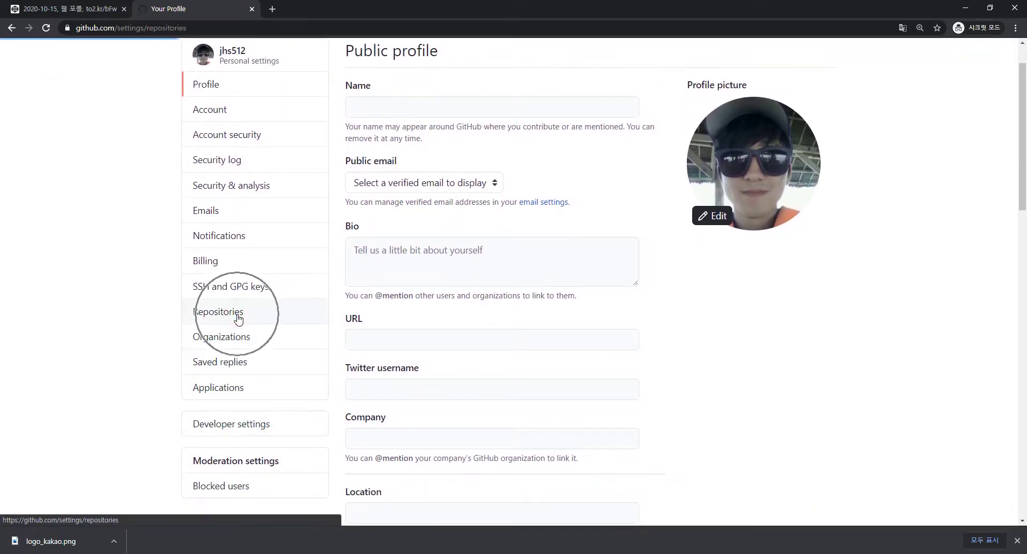
pyautogui.scroll(-4, 239, 321)
pyautogui.scroll(4, 230, 318)
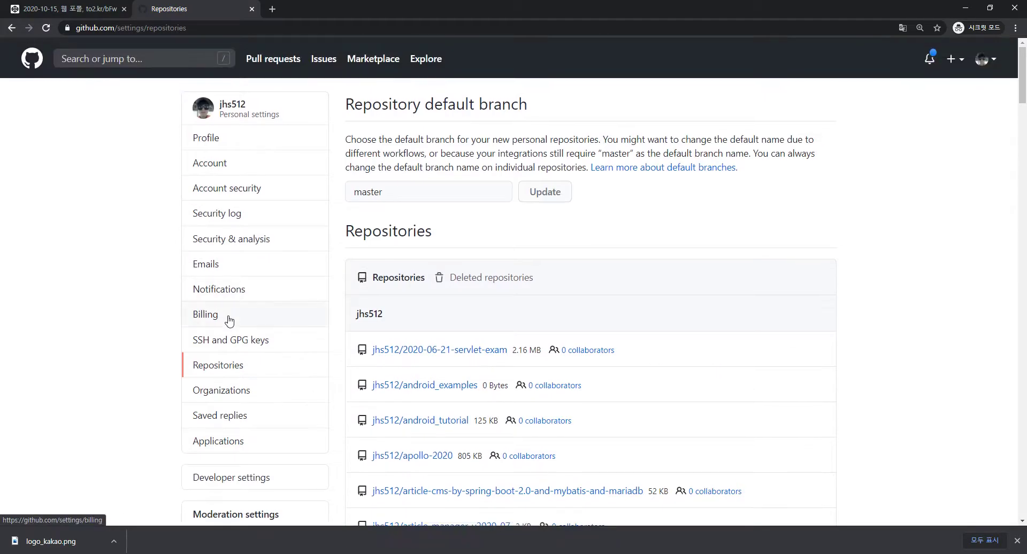
pyautogui.click(216, 342)
pyautogui.doubleClick(394, 193)
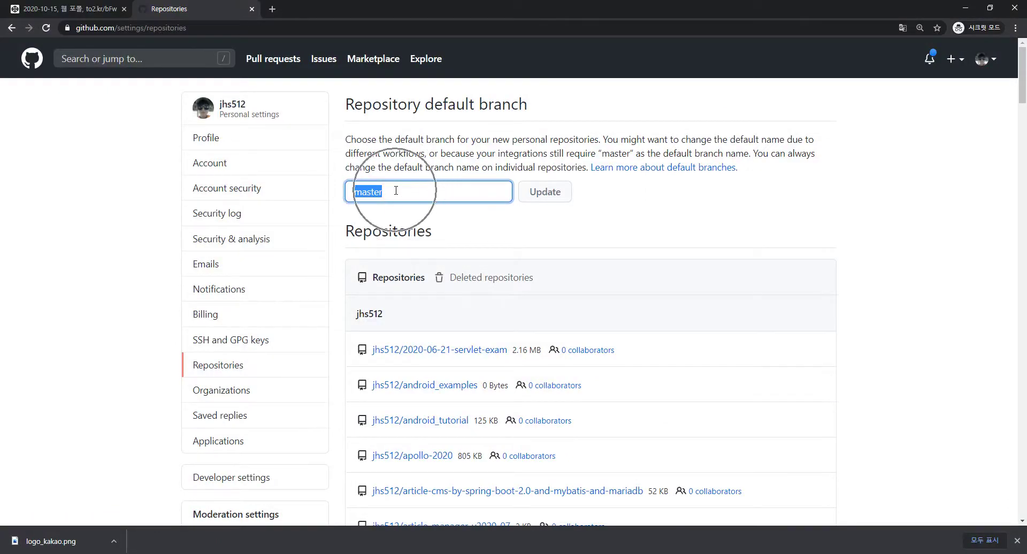
pyautogui.write('master')
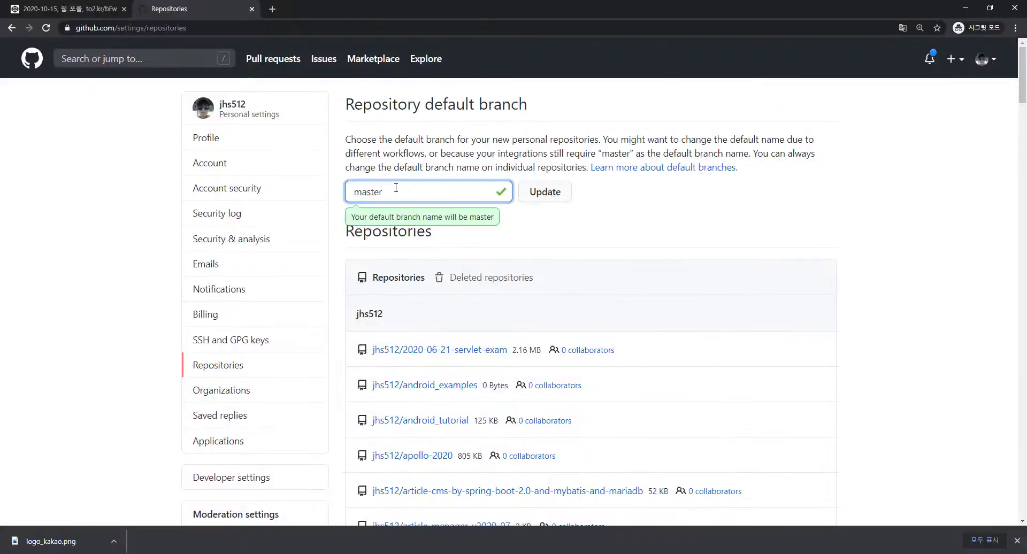
pyautogui.click(544, 197)
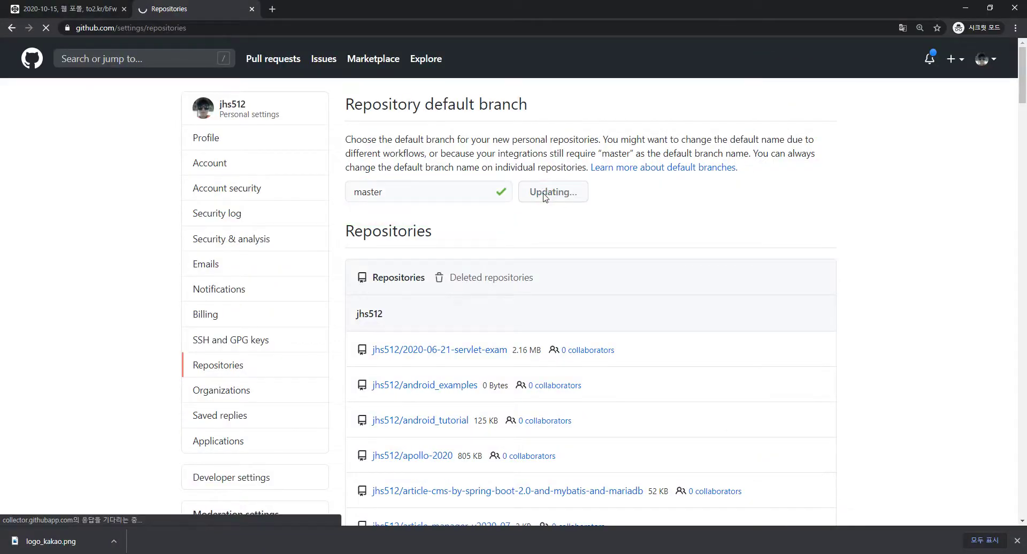
pyautogui.click(463, 240)
pyautogui.click(469, 220)
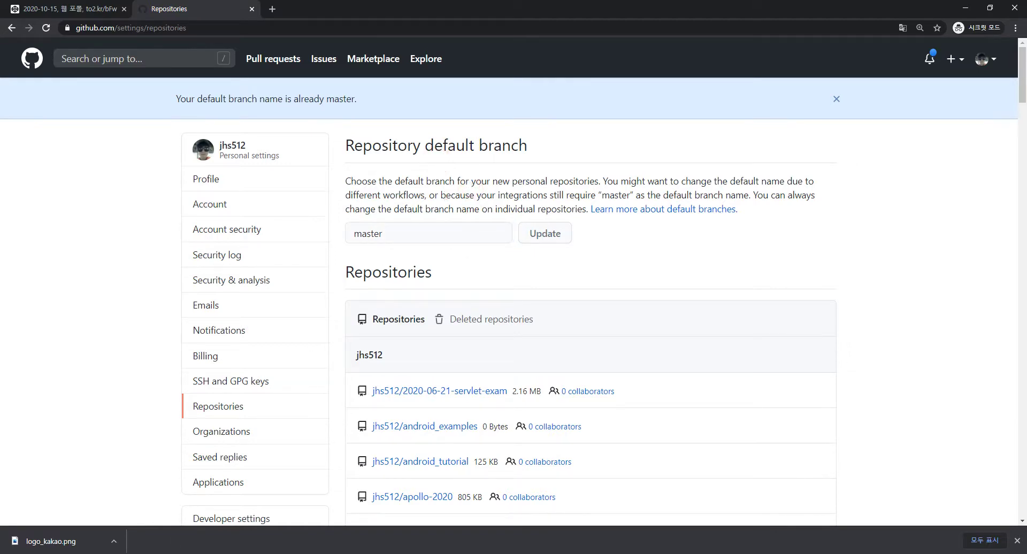
# Replace the Notepad notes with 'git' on a fresh line, then show the desktop.
pyautogui.hotkey('alt', 'Tab')
pyautogui.click(429, 289)
pyautogui.hotkey('ctrl', 'a')
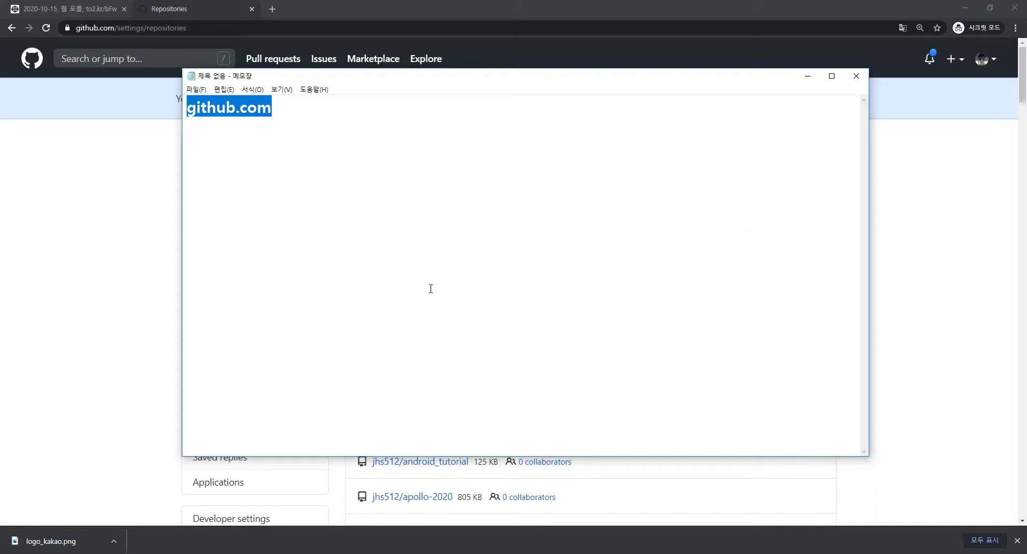
pyautogui.press('Return')
pyautogui.write('git')
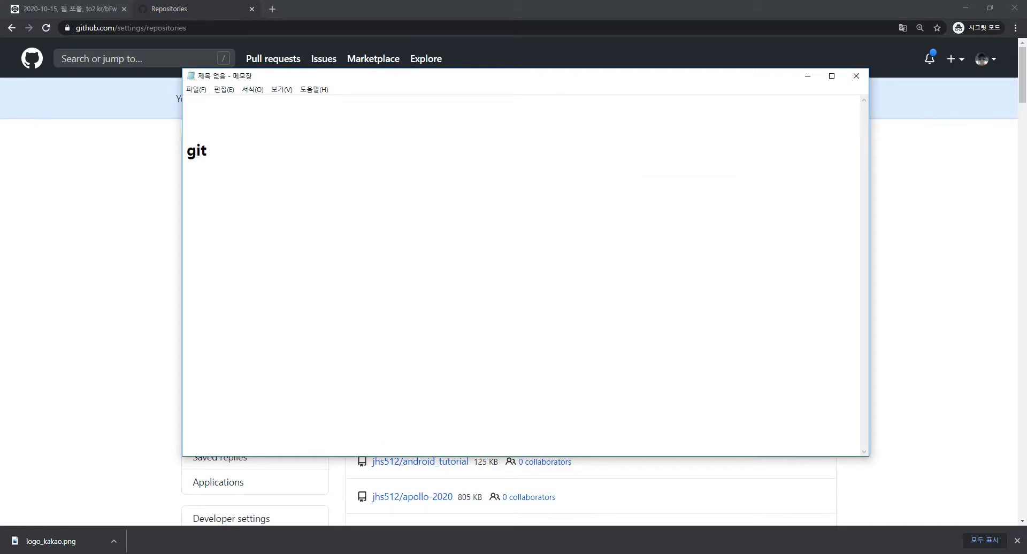
pyautogui.click(229, 159)
pyautogui.click(256, 160)
pyautogui.press('super+d')
# Create new desktop folders, first jhs and then jhs3.
pyautogui.click(301, 265)
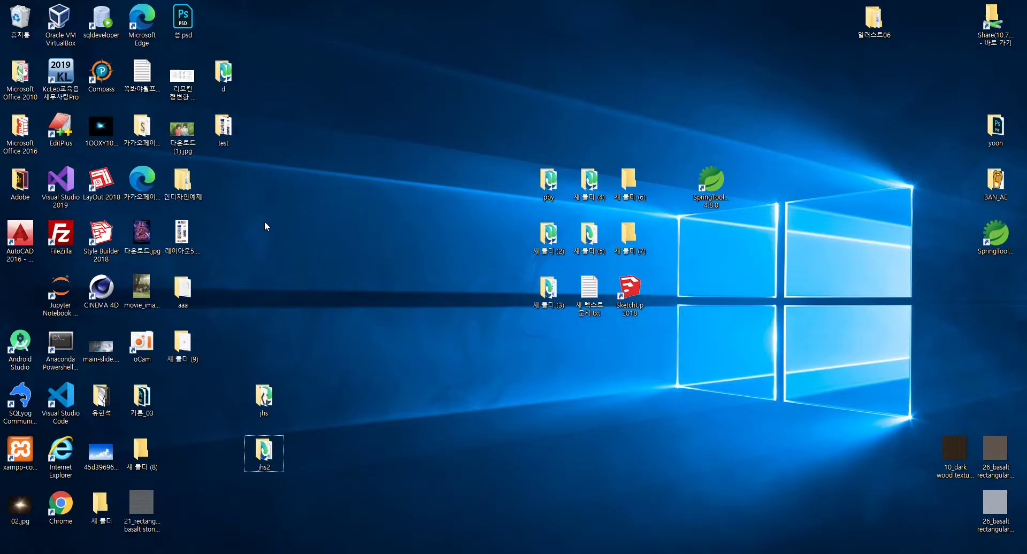
pyautogui.click(220, 207)
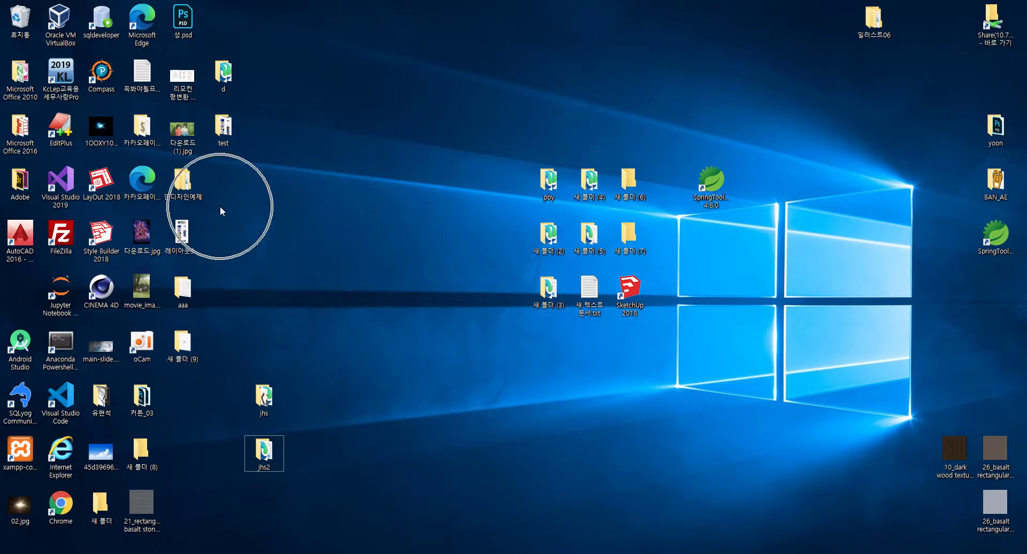
pyautogui.click(219, 208)
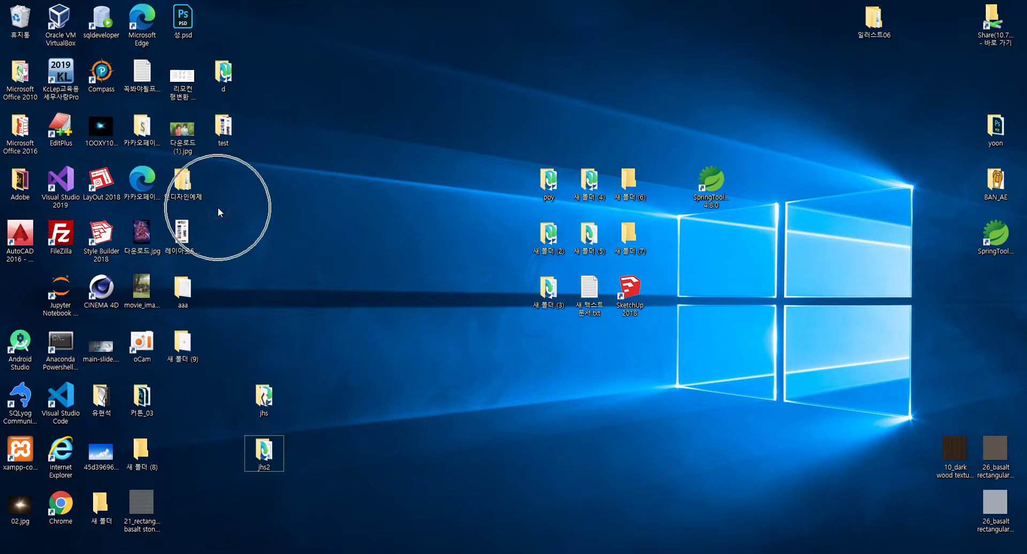
pyautogui.click(229, 178)
pyautogui.rightClick(226, 198)
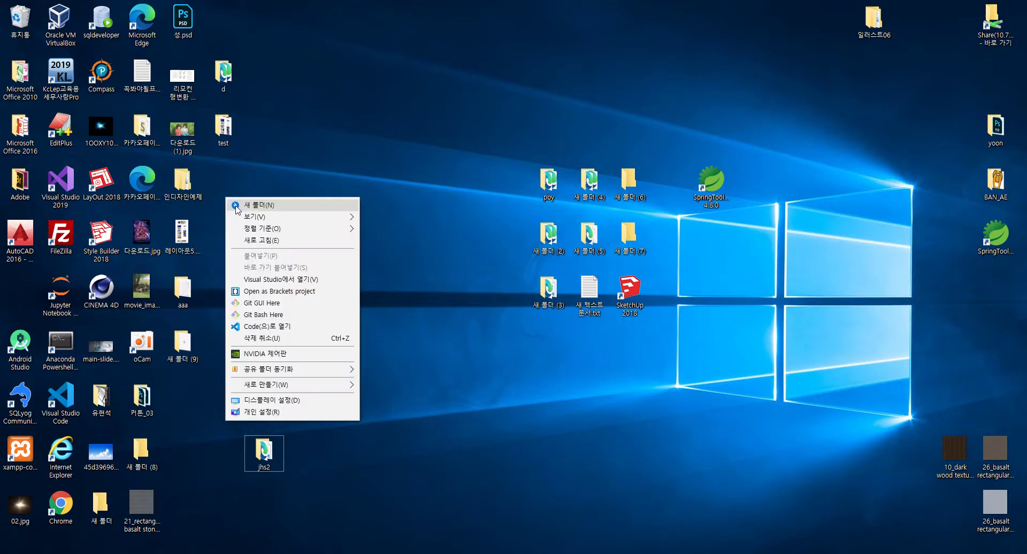
pyautogui.write('xf')
pyautogui.write('jhs')
pyautogui.press('Return')
pyautogui.press('Return')
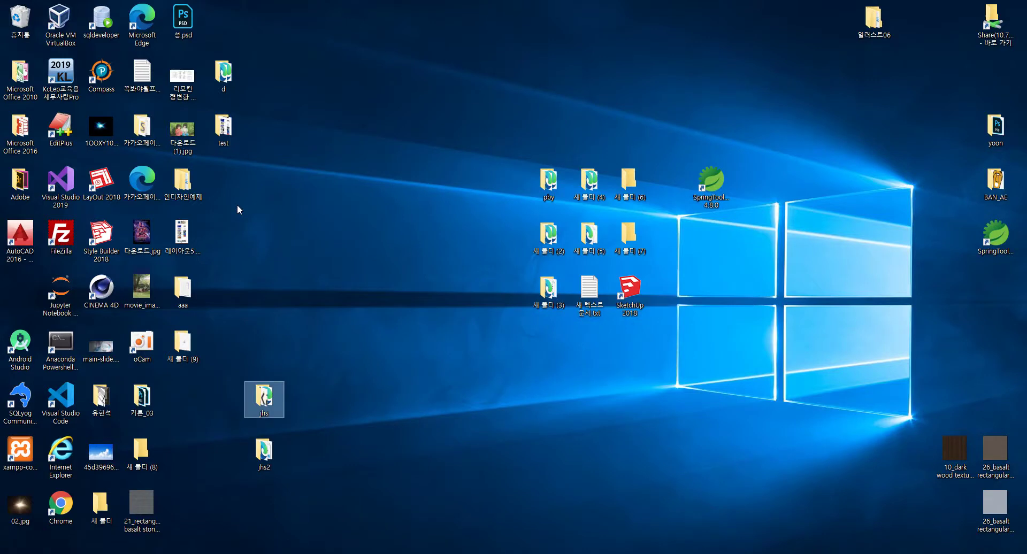
pyautogui.rightClick(229, 199)
pyautogui.write('xfj')
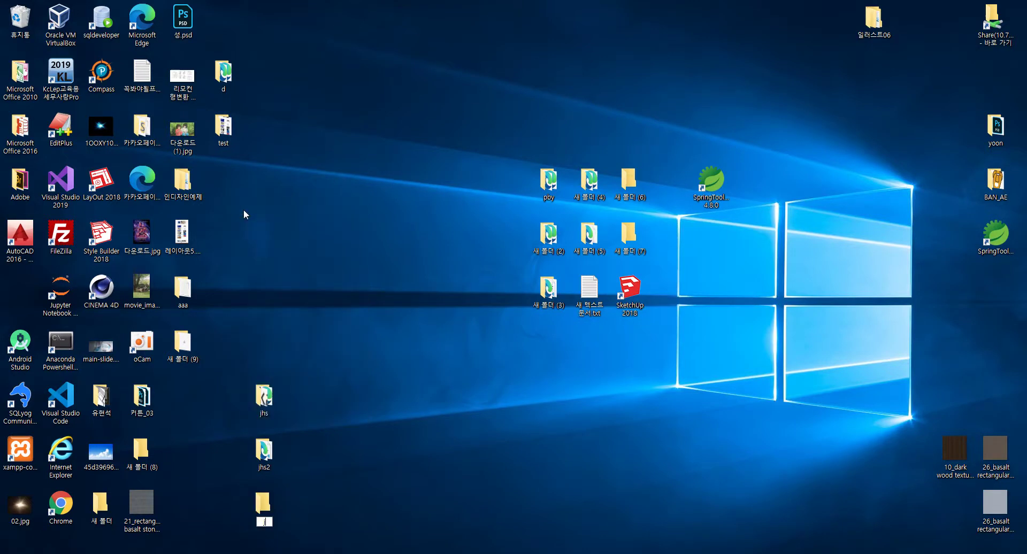
pyautogui.press('Return')
pyautogui.press('Return')
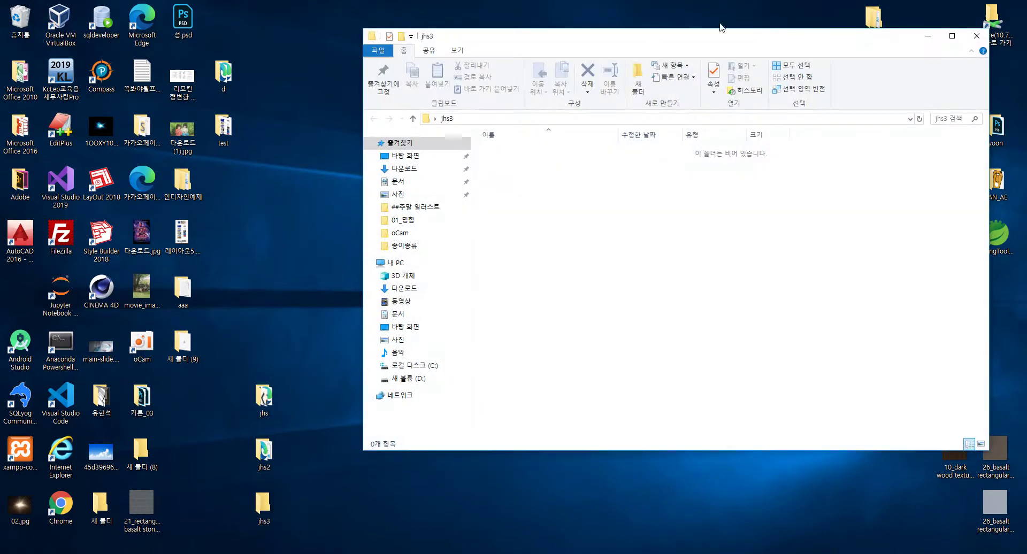
# Maximize the empty jhs3 Explorer window.
pyautogui.doubleClick(654, 36)
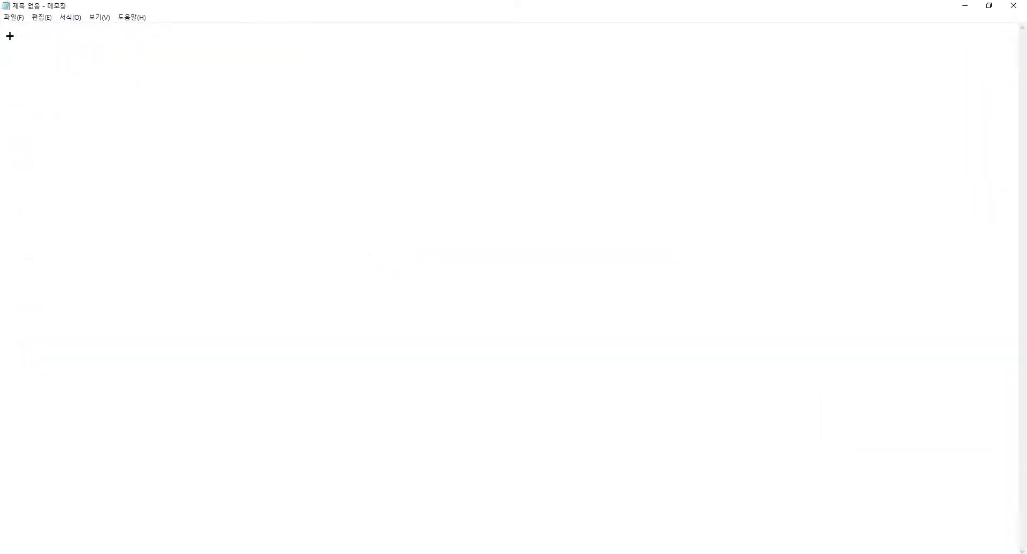
# Start the Notepad checklist with 'github 가입' and '- 이메일 인증' lines.
pyautogui.press('BackSpace')
pyautogui.write('github ')
pyautogui.write(' 가입')
pyautogui.press('Return')
pyautogui.write('-')
pyautogui.press('Up')
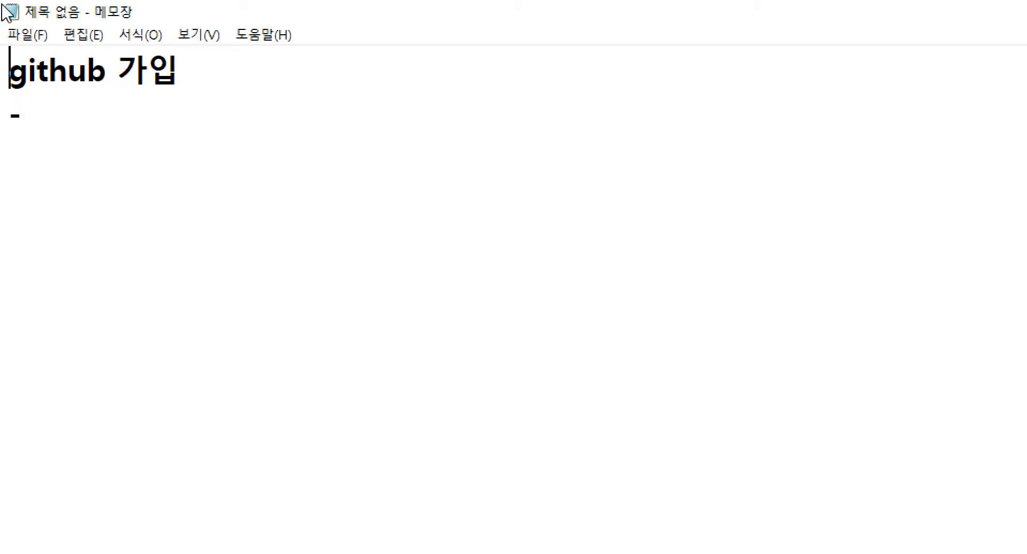
pyautogui.write('- ')
pyautogui.write('이메일 인증')
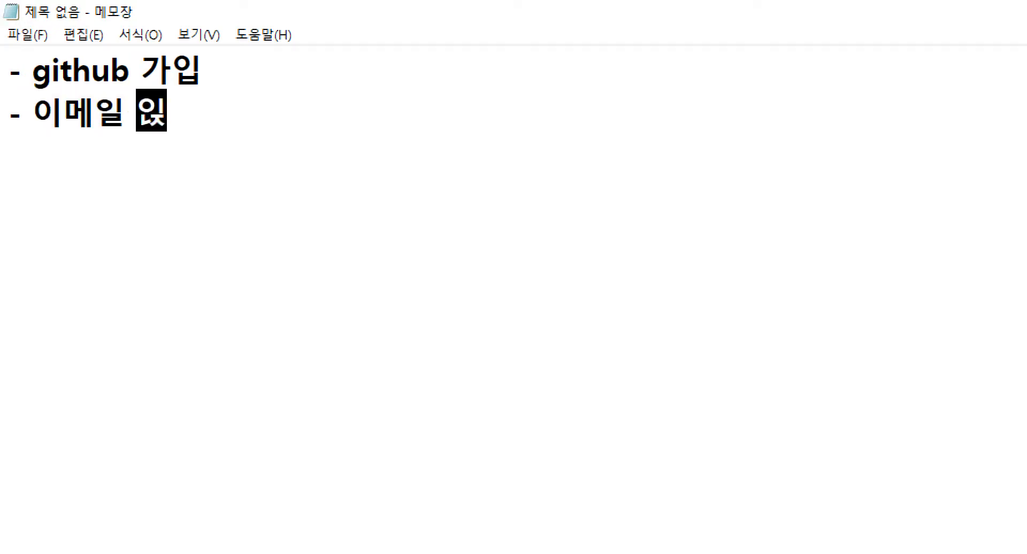
pyautogui.press('Return')
# Add the line '- 리포지터리스 세팅, 디폴트 브랜치 : master - git 설치'.
pyautogui.write('- ')
pyautogui.write('re')
pyautogui.press('BackSpace')
pyautogui.press('BackSpace')
pyautogui.press('Hangul')
pyautogui.write('리포지')
pyautogui.write('터리스 세팅, ㄷ')
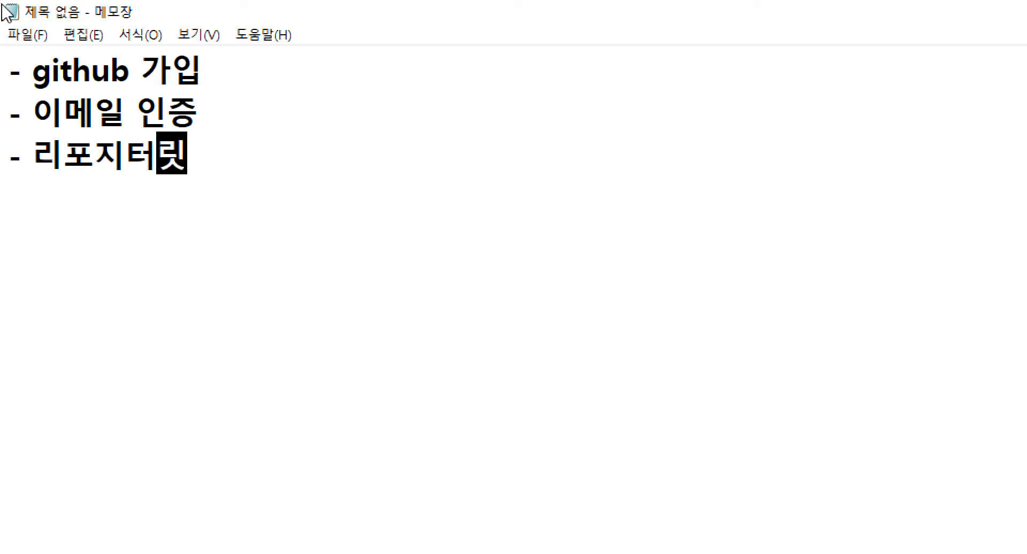
pyautogui.write('디폴')
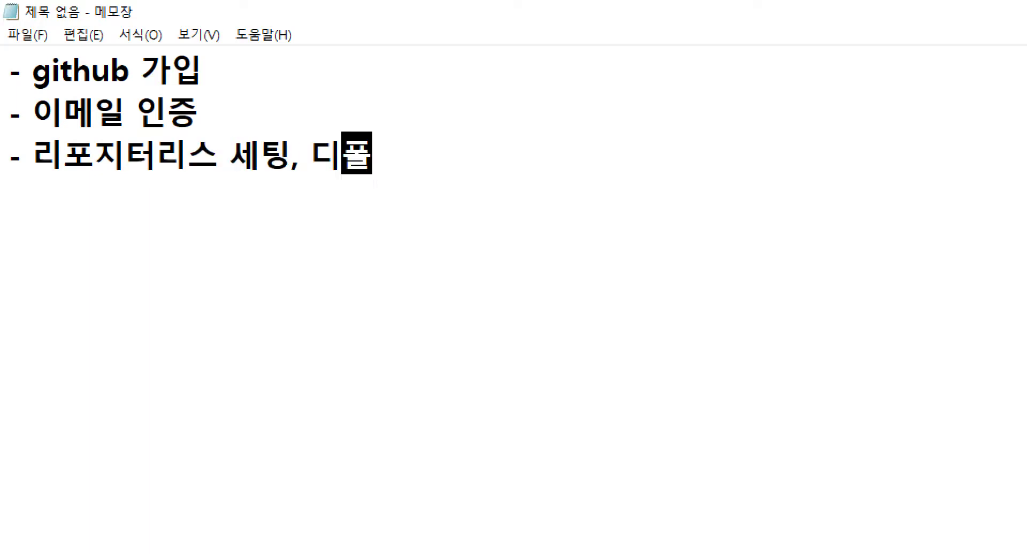
pyautogui.write('트 브랜치 :')
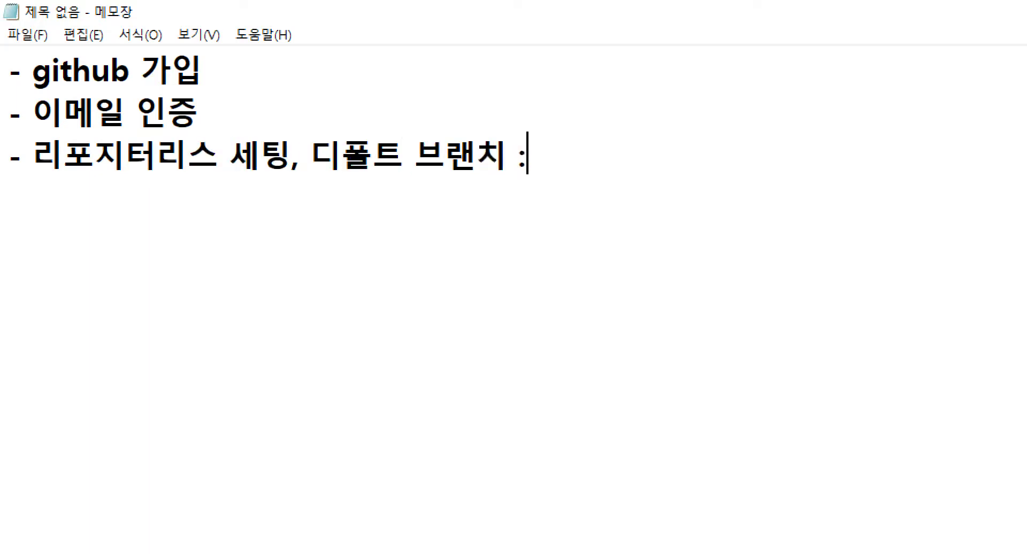
pyautogui.press('Hangul')
pyautogui.write('master ')
pyautogui.write('- git')
pyautogui.press('Hangul')
pyautogui.write('설치')
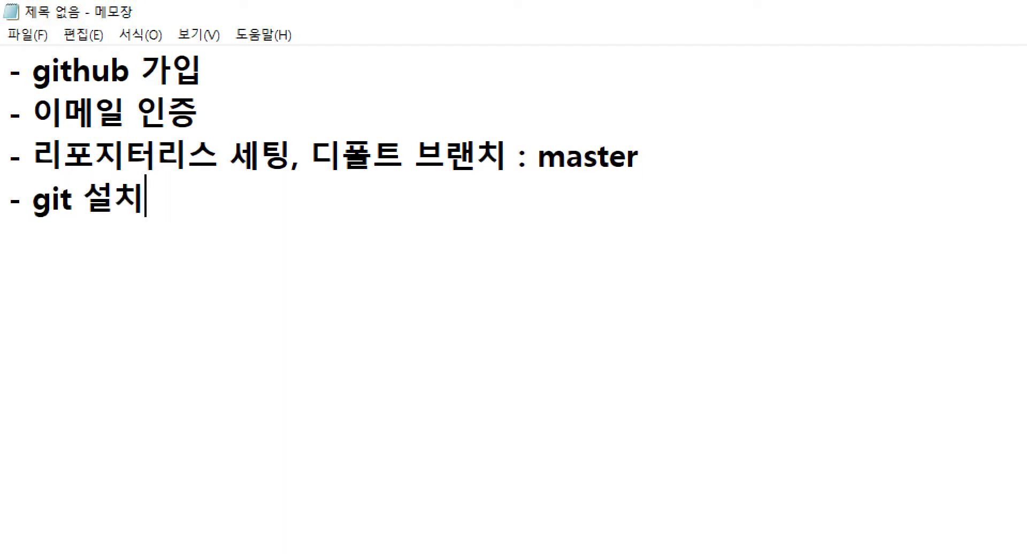
pyautogui.write('()')
pyautogui.press('BackSpace')
pyautogui.press('BackSpace')
# Add a final '- 폴더 생성' line and switch to the jhs3 folder.
pyautogui.press('Return')
pyautogui.write('=')
pyautogui.press('BackSpace')
pyautogui.press('BackSpace')
pyautogui.write('- ㅍ폴더 생성')
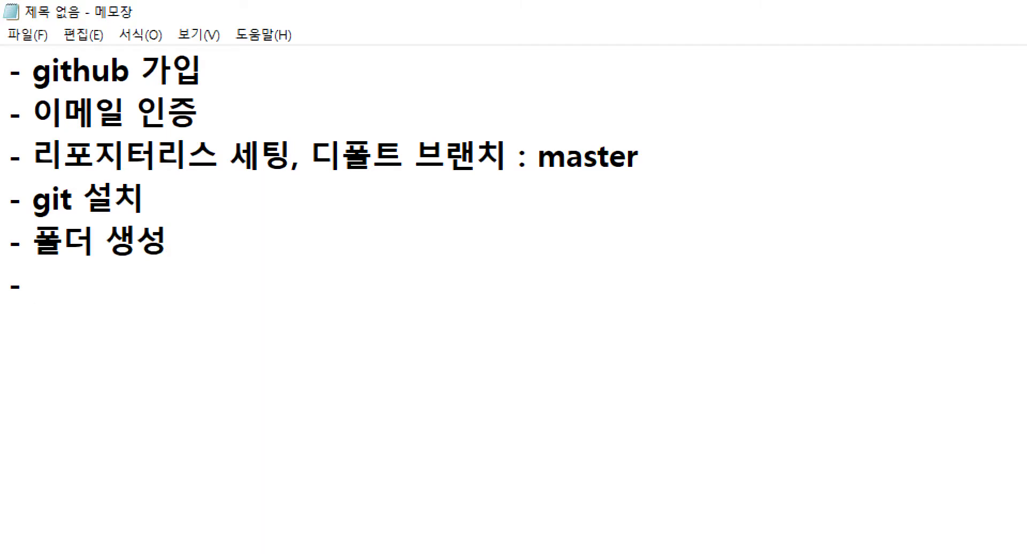
pyautogui.hotkey('alt', 'Tab')
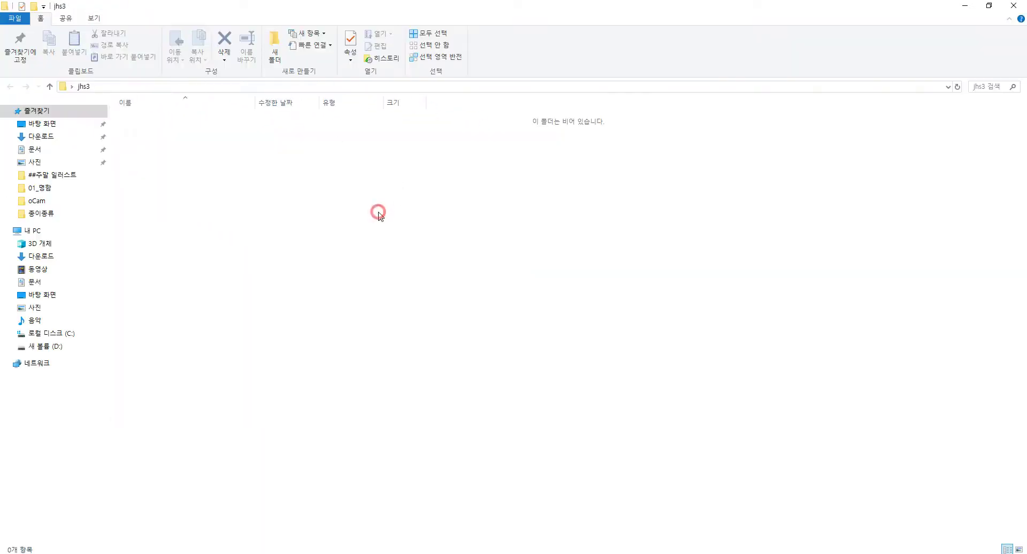
# Launch Git Bash Here inside the jhs3 folder, then return to Notepad.
pyautogui.rightClick(379, 213)
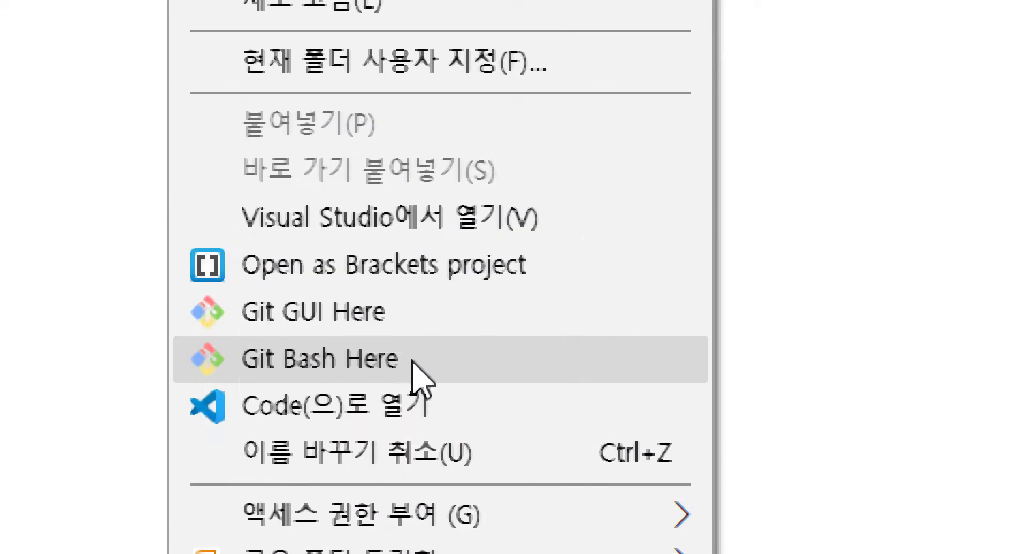
pyautogui.click(413, 363)
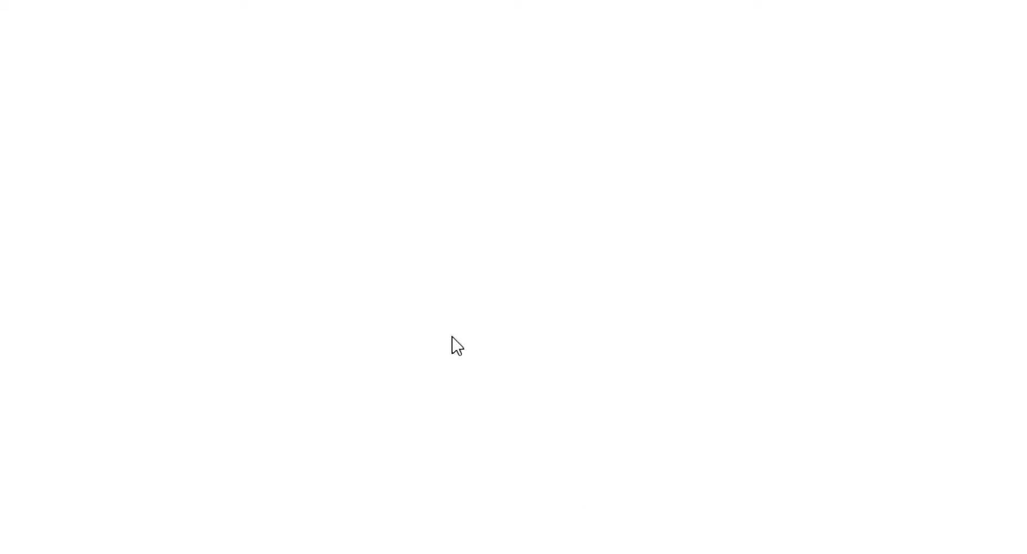
pyautogui.rightClick(291, 177)
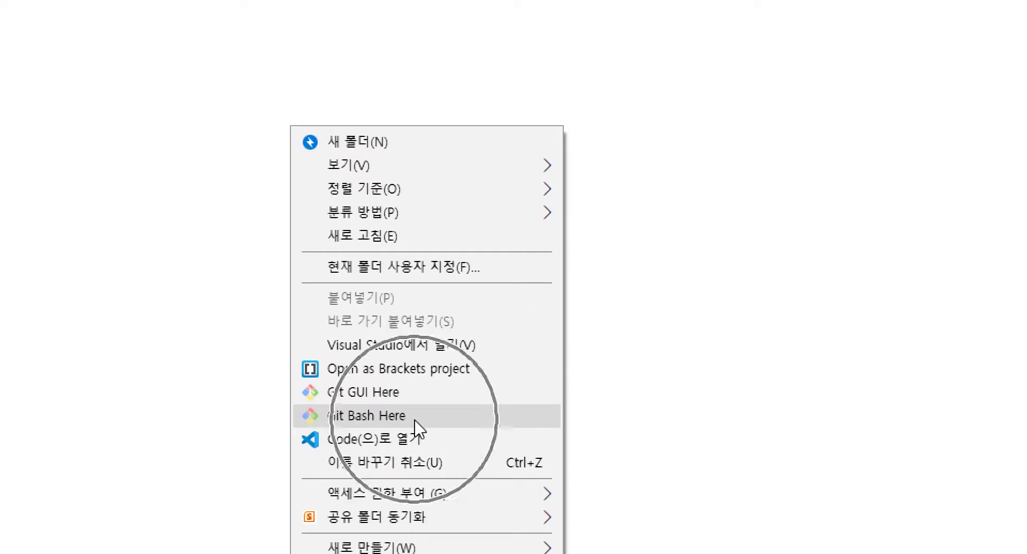
pyautogui.click(416, 423)
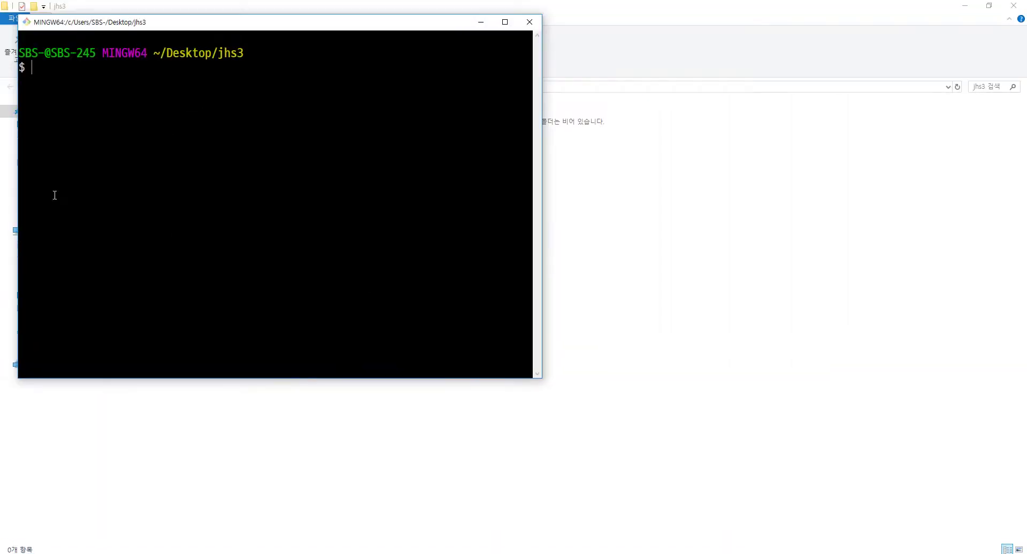
pyautogui.hotkey('alt', 'Tab')
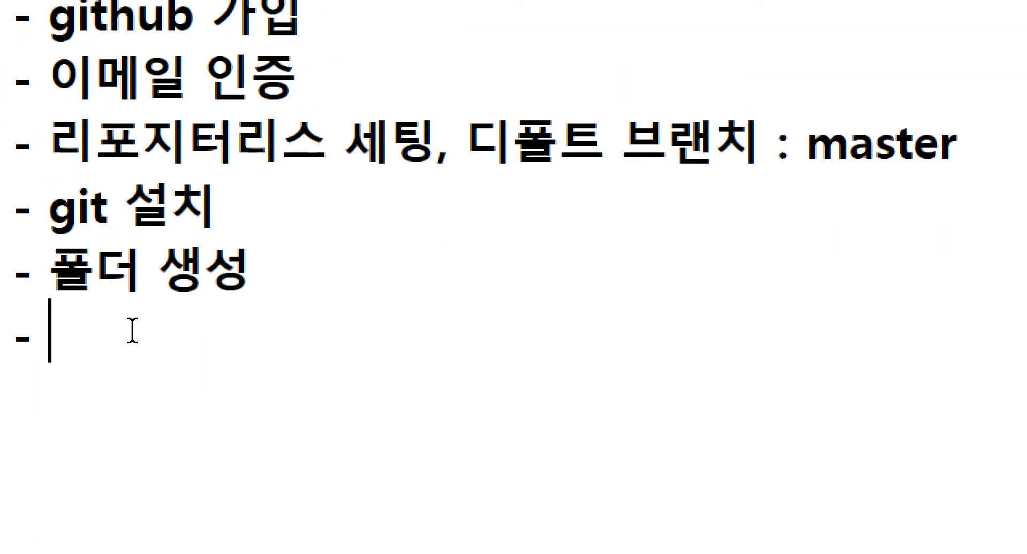
# Add the checklist item '- 최초에 한번 git 사용자 설정'.
pyautogui.press('Up')
pyautogui.click(275, 279)
pyautogui.click(271, 328)
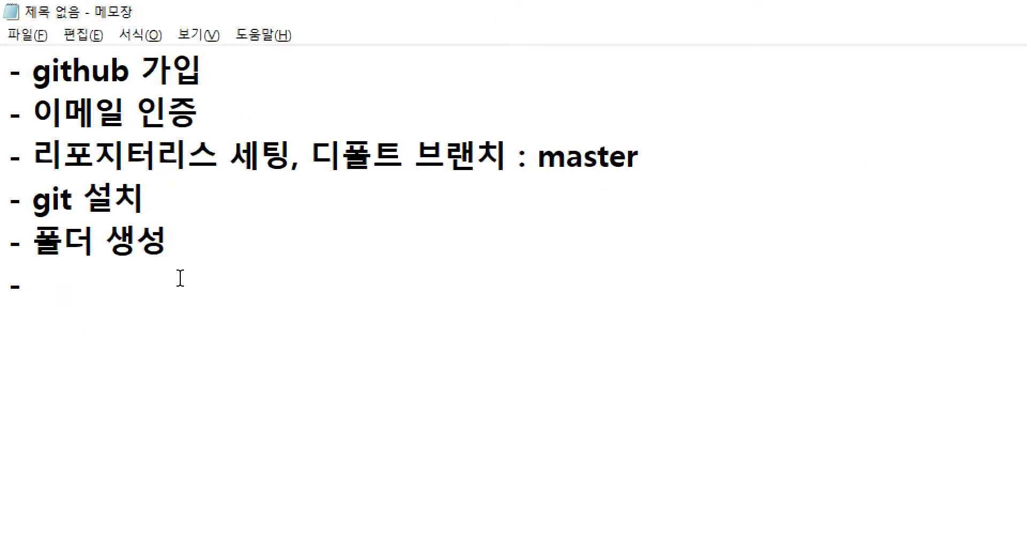
pyautogui.press('Return')
pyautogui.write('-')
pyautogui.press('Up')
pyautogui.write('git')
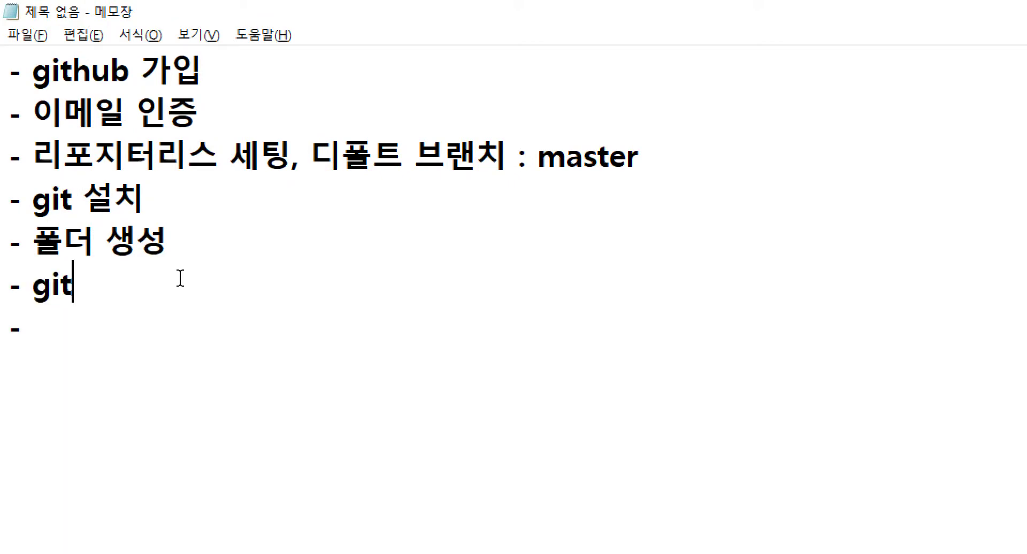
pyautogui.hotkey('shift', 'End')
pyautogui.write('최초에 ')
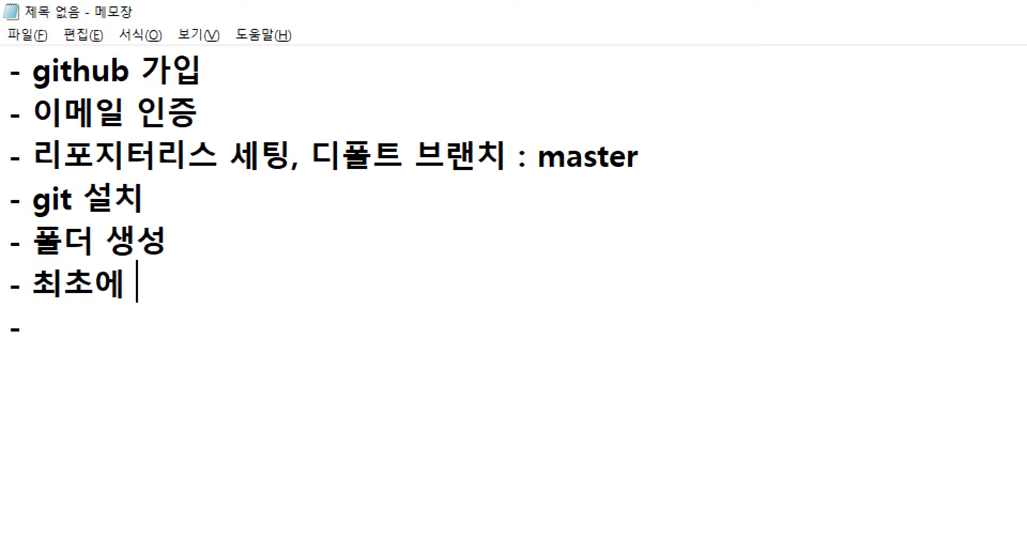
pyautogui.write('한버ㄴ ')
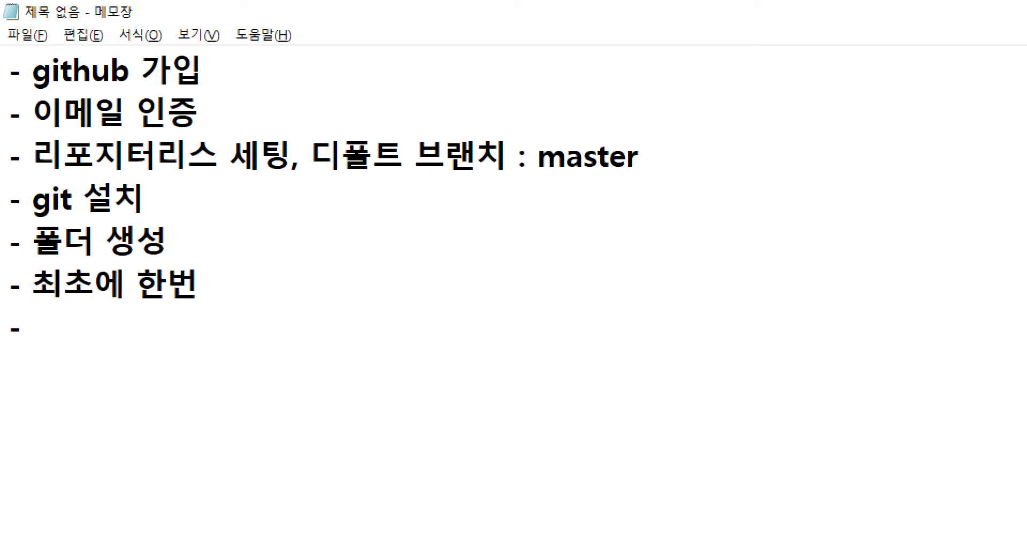
pyautogui.write('git 사용자 셋ㅇ')
pyautogui.press('BackSpace')
pyautogui.press('BackSpace')
pyautogui.write('설정')
# Add an indented 'git config --global user.name' command with the GitHub username, and copy it.
pyautogui.press('Down')
pyautogui.press('Home')
pyautogui.press('End')
pyautogui.write('git conf')
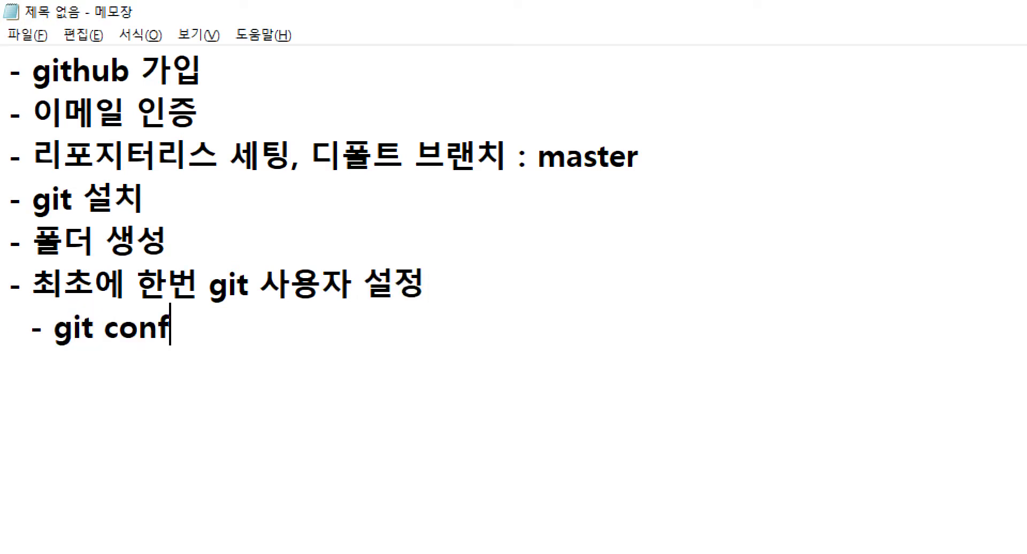
pyautogui.write('ig --global')
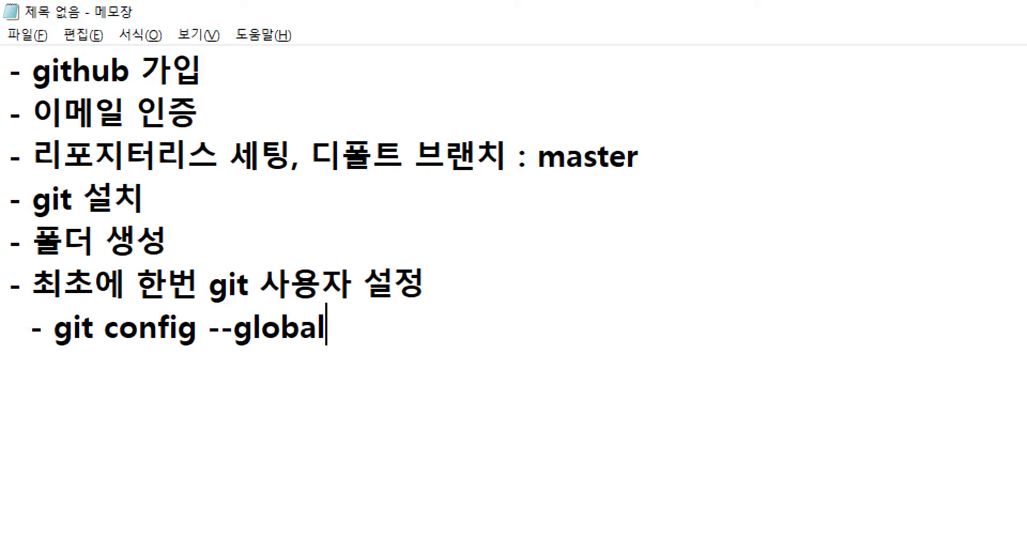
pyautogui.write(' user.name "jhs"')
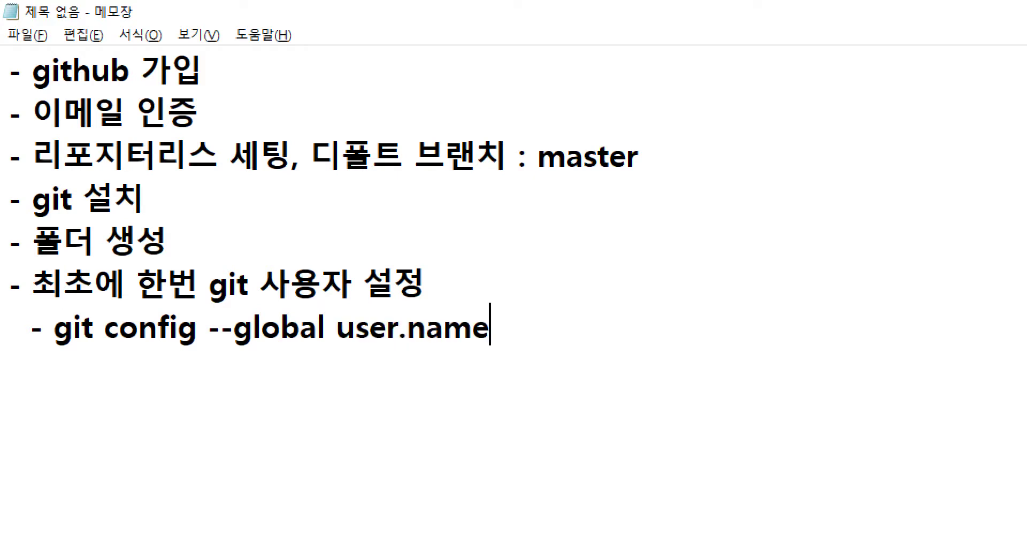
pyautogui.press('Left')
pyautogui.write('jhs512')
pyautogui.hotkey('shift', 'Left')
pyautogui.hotkey('shift', 'Left')
pyautogui.hotkey('shift', 'Left')
pyautogui.hotkey('shift', 'Left')
pyautogui.hotkey('shift', 'Left')
pyautogui.hotkey('shift', 'Left')
pyautogui.press('Home')
pyautogui.hotkey('shift', 'End')
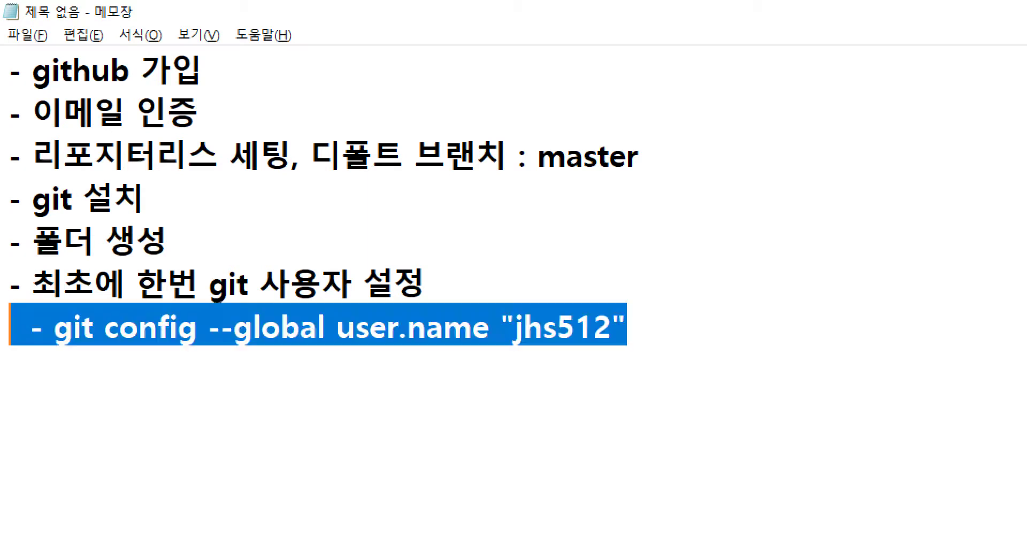
pyautogui.hotkey('ctrl', 'c')
# Paste a duplicate command line and replace its value with the account e-mail address.
pyautogui.press('End')
pyautogui.press('Return')
pyautogui.hotkey('ctrl', 'v')
pyautogui.press('Left')
pyautogui.hotkey('shift', 'Left')
pyautogui.hotkey('shift', 'Left')
pyautogui.hotkey('shift', 'Left')
pyautogui.hotkey('shift', 'Left')
pyautogui.hotkey('shift', 'Left')
pyautogui.hotkey('shift', 'Left')
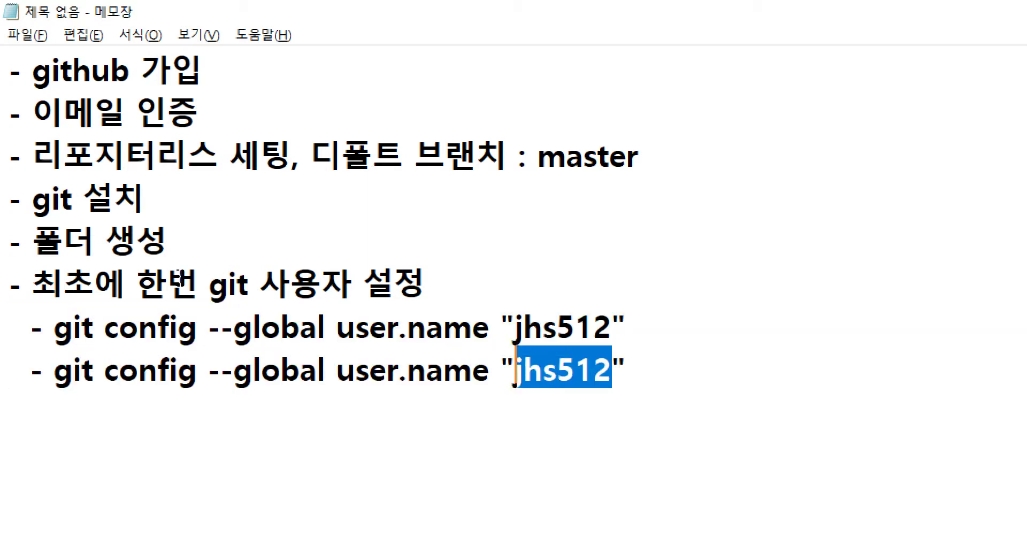
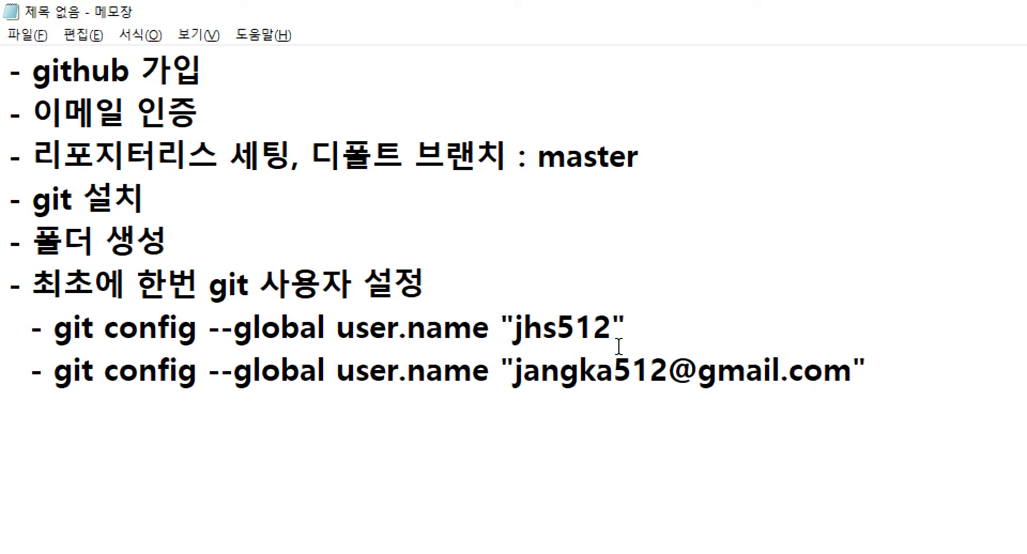
pyautogui.moveTo(514, 331); pyautogui.dragTo(604, 338)
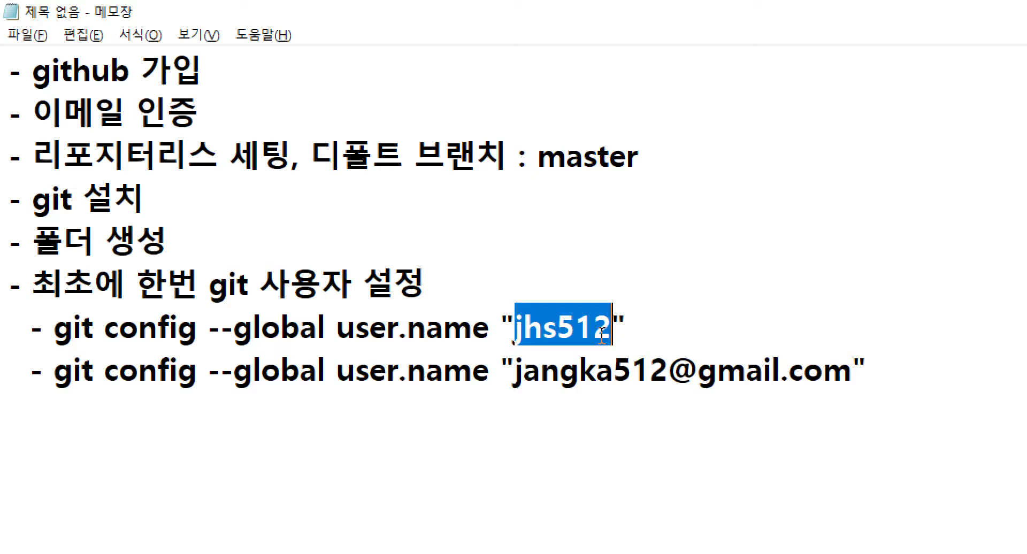
pyautogui.moveTo(515, 371); pyautogui.dragTo(841, 367)
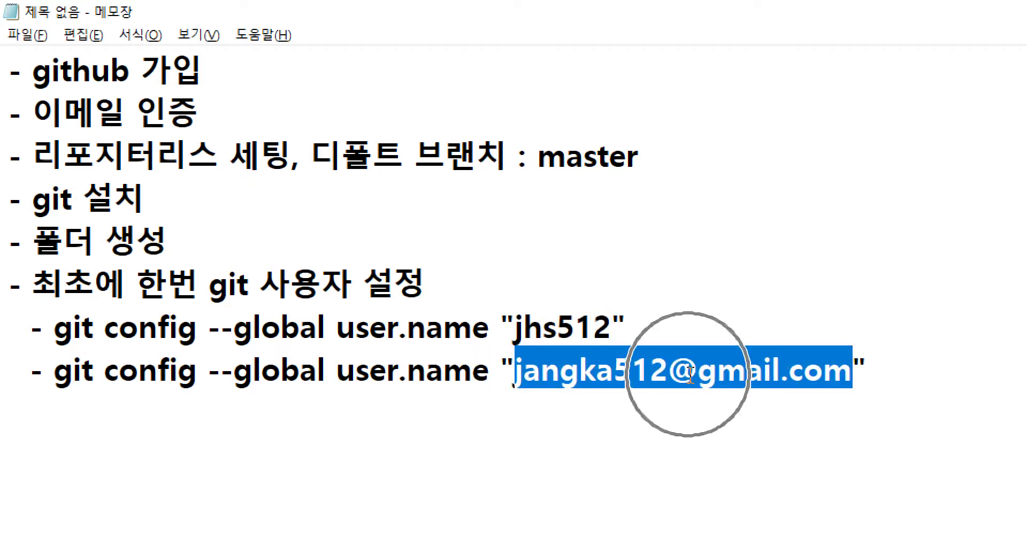
pyautogui.moveTo(508, 330); pyautogui.dragTo(588, 329)
pyautogui.click(561, 372)
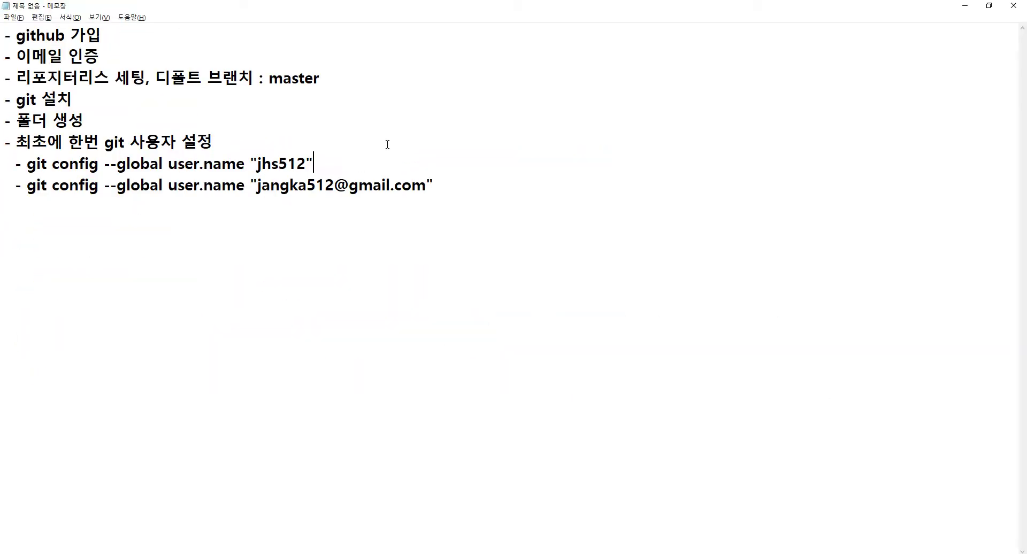
# Change 'name' to 'email' in the second command so it sets user.email.
pyautogui.click(236, 188)
pyautogui.press('Right')
pyautogui.hotkey('shift', 'Left')
pyautogui.hotkey('shift', 'Left')
pyautogui.hotkey('shift', 'Left')
pyautogui.hotkey('shift', 'Left')
pyautogui.write('email')
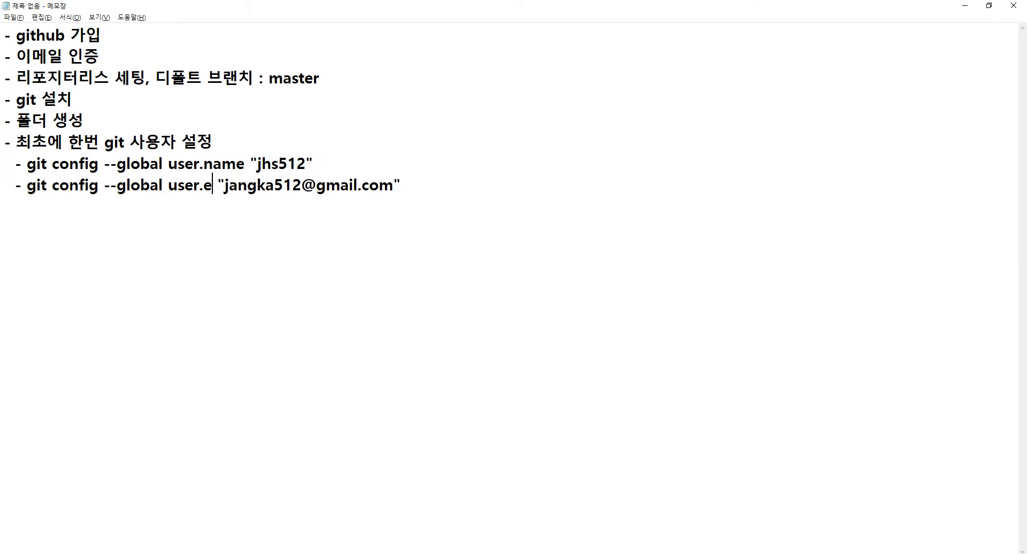
# Set the Notepad font size to 36.
pyautogui.press('alt')
pyautogui.press('o')
pyautogui.press('f')
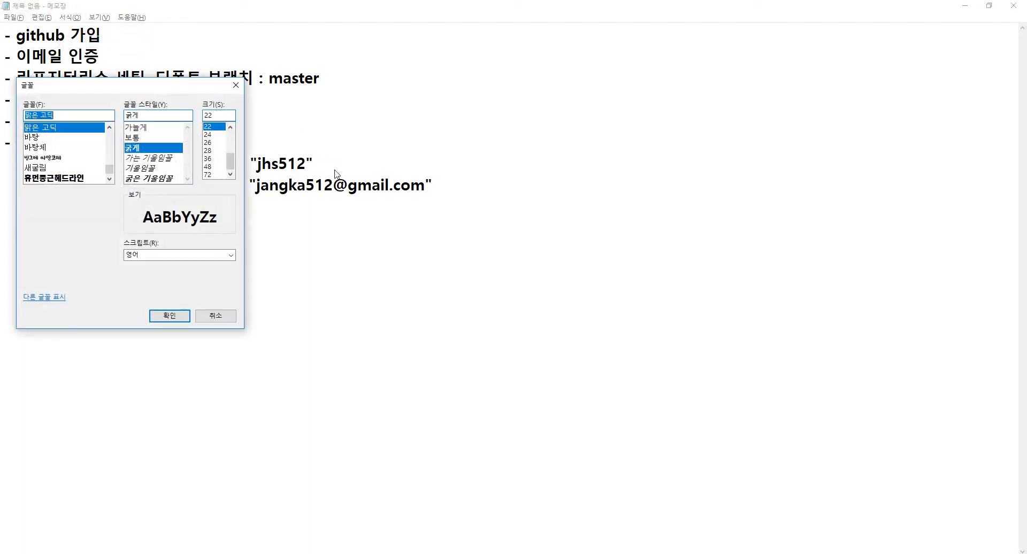
pyautogui.click(219, 159)
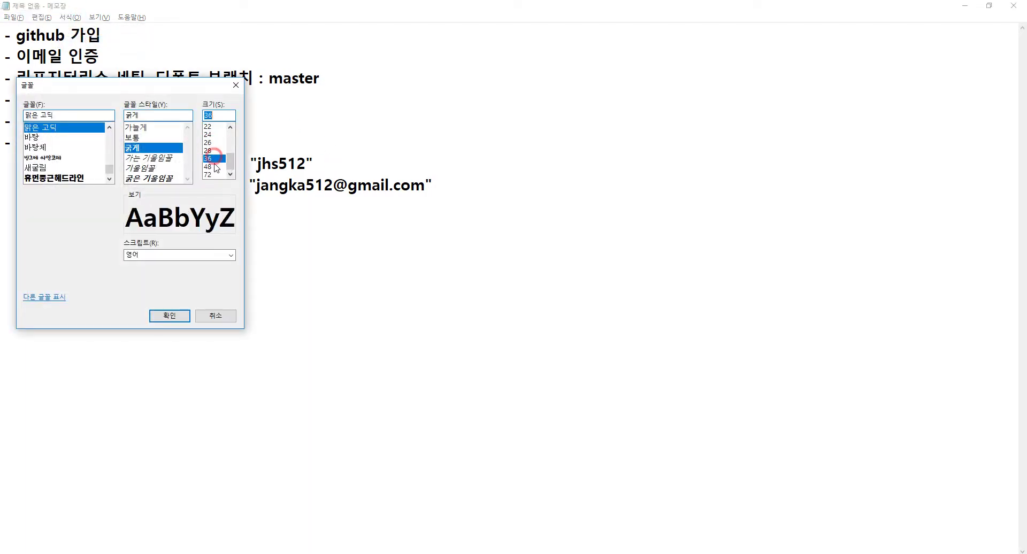
pyautogui.click(181, 314)
# Select the full text of the user.name command line.
pyautogui.click(426, 208)
pyautogui.press('Right')
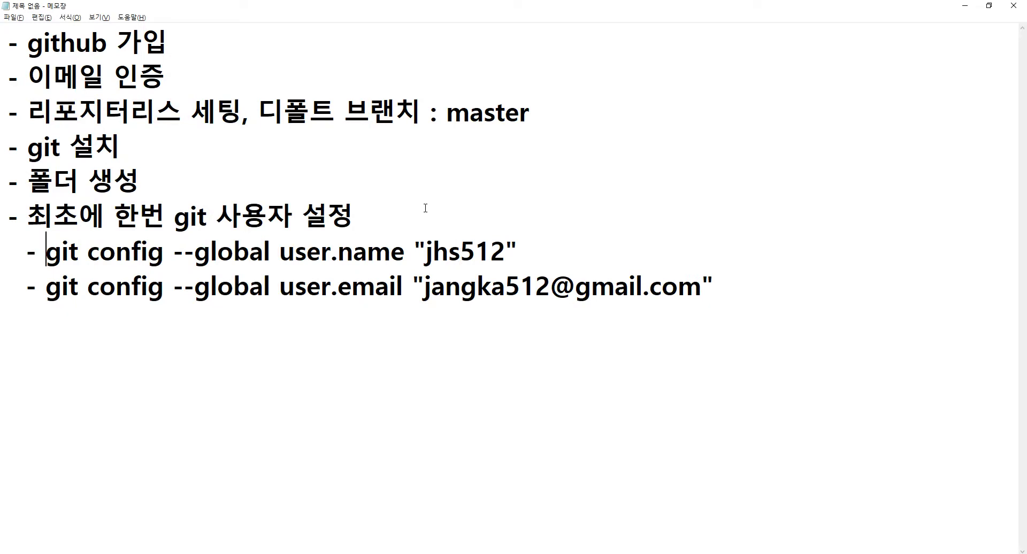
pyautogui.press('Right')
pyautogui.press('Right')
pyautogui.press('Right')
pyautogui.press('Right')
pyautogui.press('Right')
pyautogui.press('Right')
pyautogui.press('Right')
pyautogui.press('Right')
pyautogui.press('Right')
pyautogui.press('End')
pyautogui.press('Home')
pyautogui.hotkey('shift', 'End')
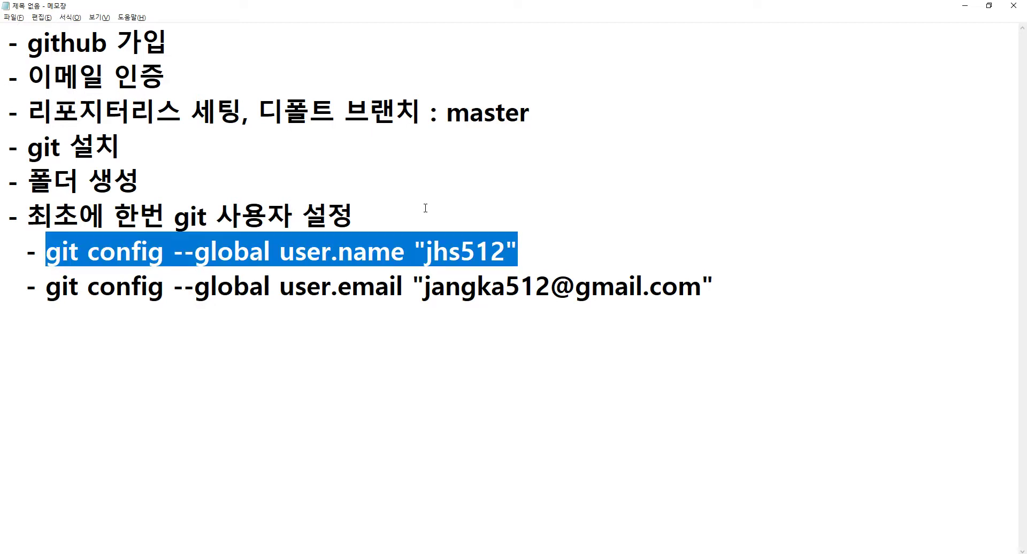
# Paste and run the copied git config --global user.name command in the jhs3 Git Bash terminal.
pyautogui.click(248, 551)
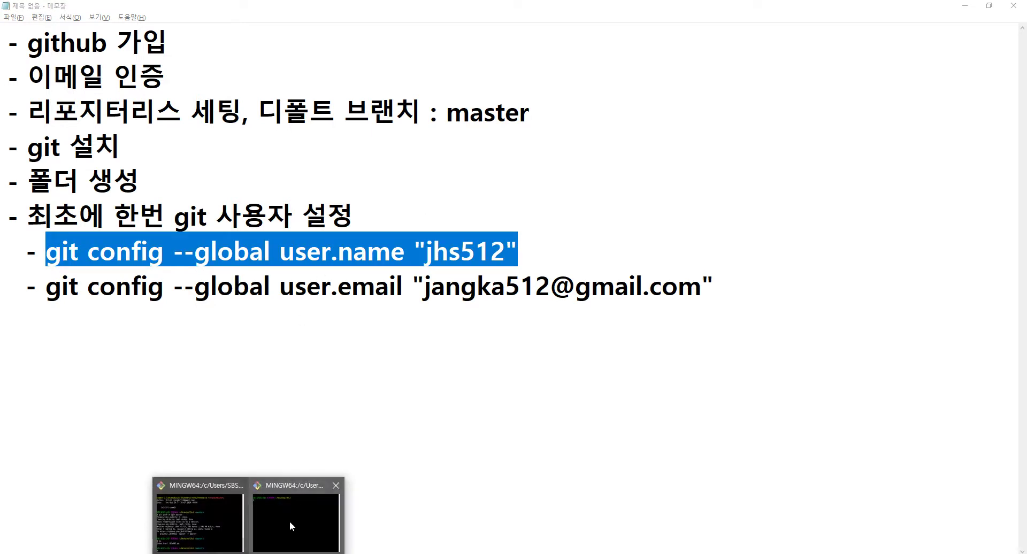
pyautogui.click(290, 522)
pyautogui.click(301, 289)
pyautogui.press('shift+Insert')
pyautogui.press('Return')
# Copy the user.email line from the checklist and run git config --global user.email in Git Bash.
pyautogui.hotkey('alt', 'Tab')
pyautogui.click(69, 283)
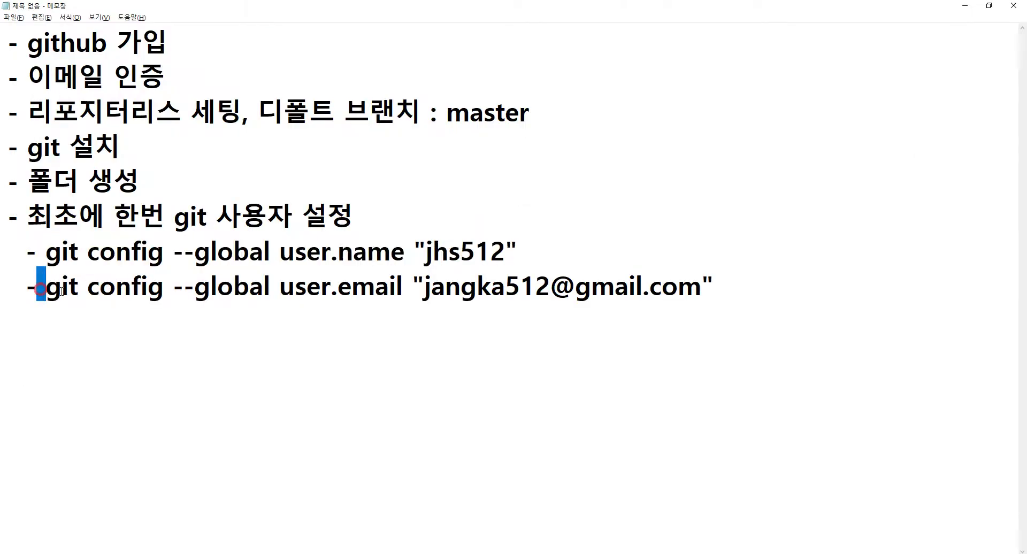
pyautogui.moveTo(46, 286); pyautogui.dragTo(813, 294)
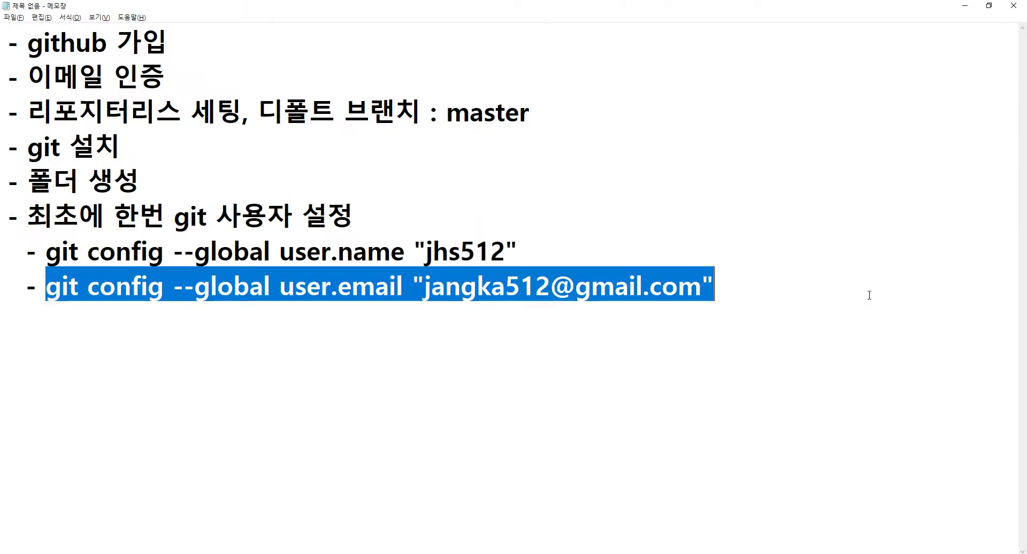
pyautogui.hotkey('alt', 'Tab')
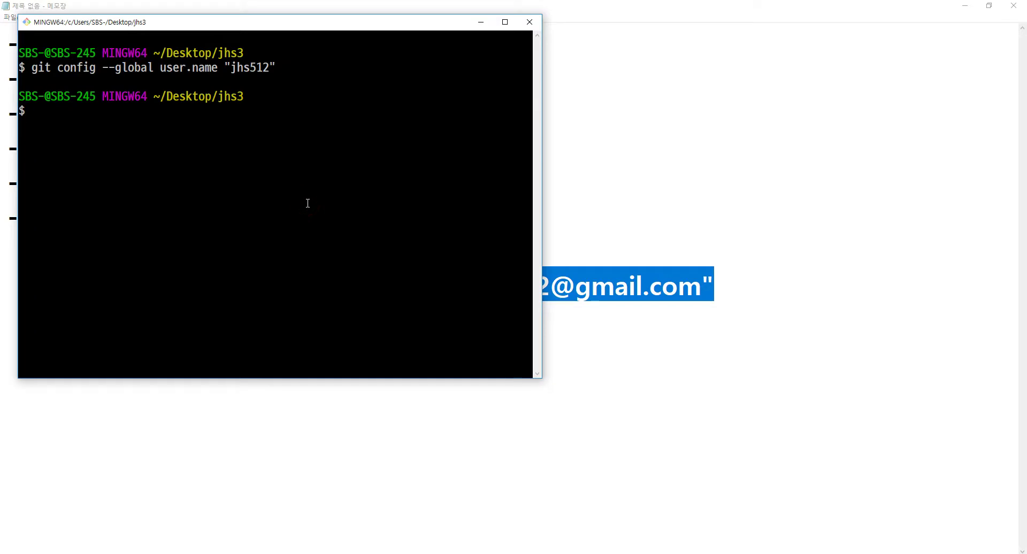
pyautogui.press('shift+Insert')
pyautogui.press('Return')
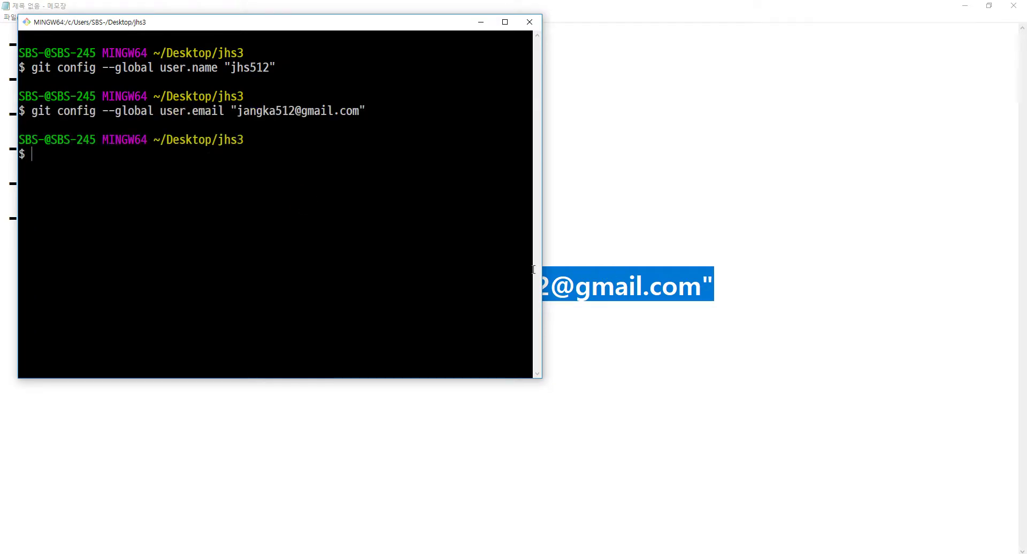
pyautogui.click(607, 264)
pyautogui.press('Left')
pyautogui.press('Left')
pyautogui.press('Left')
pyautogui.press('Left')
pyautogui.press('Left')
pyautogui.press('Left')
pyautogui.press('Left')
pyautogui.press('Left')
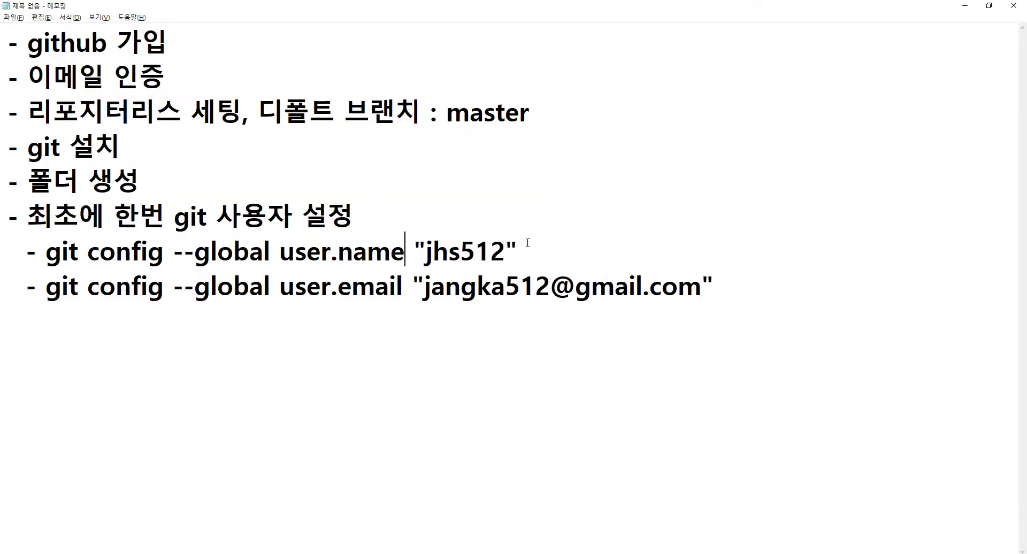
# Add a value-less 'git config --global user.name' line below the user.name command.
pyautogui.hotkey('shift', 'Home')
pyautogui.hotkey('ctrl', 'c')
pyautogui.press('End')
pyautogui.press('Return')
pyautogui.hotkey('ctrl', 'v')
pyautogui.press('Home')
# Add a value-less 'git config --global user.email' line below the user.email command.
pyautogui.press('Down')
pyautogui.press('End')
pyautogui.press('Left')
pyautogui.press('Left')
pyautogui.press('Left')
pyautogui.press('Left')
pyautogui.press('Left')
pyautogui.press('Left')
pyautogui.press('Left')
pyautogui.press('Left')
pyautogui.press('Left')
pyautogui.press('Left')
pyautogui.press('Left')
pyautogui.press('Left')
pyautogui.press('Left')
pyautogui.press('Left')
pyautogui.press('Left')
pyautogui.press('Left')
pyautogui.press('Left')
pyautogui.press('Left')
pyautogui.hotkey('shift', 'Home')
pyautogui.hotkey('ctrl', 'c')
pyautogui.press('End')
pyautogui.press('Return')
pyautogui.hotkey('ctrl', 'v')
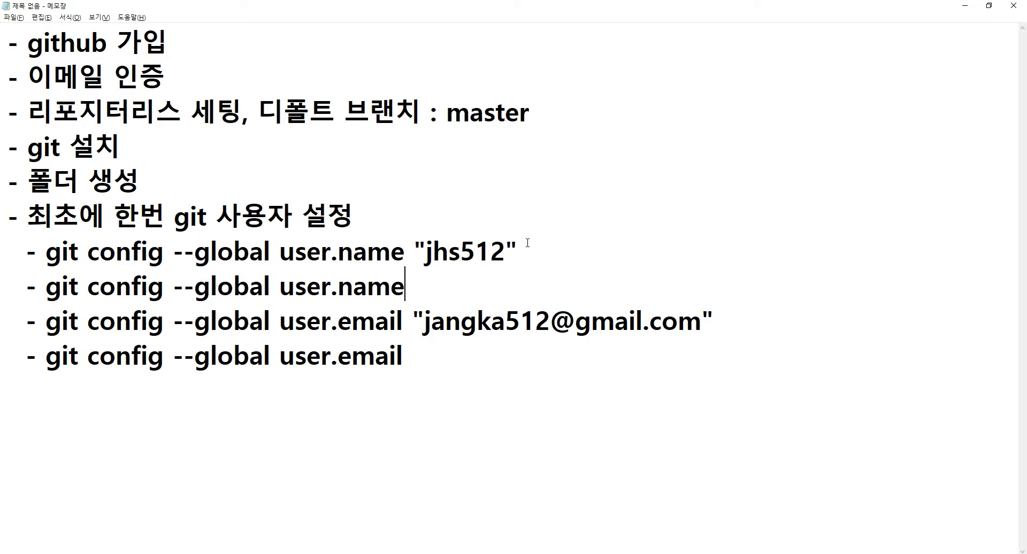